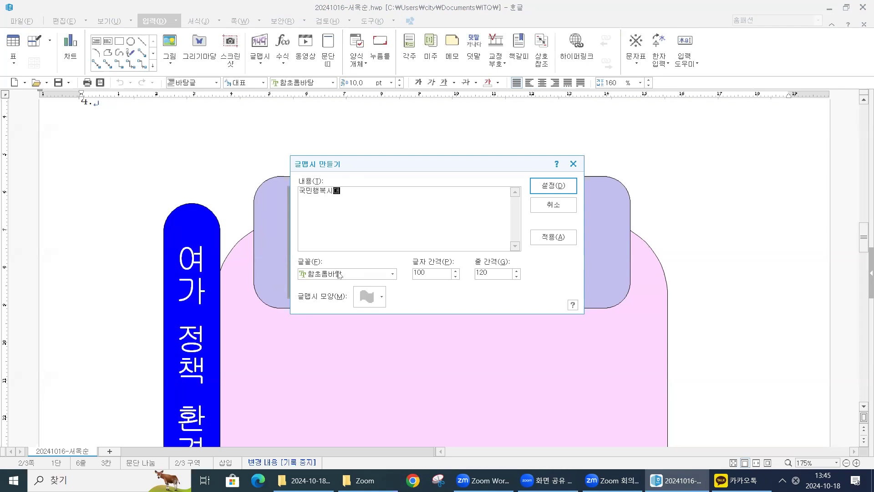
- Create the 국민행복시대 word art in the 궁서 font with the hexagon-like word art shape
click(391, 274)
scroll(332, 334, up, 17)
drag(391, 300, 390, 288)
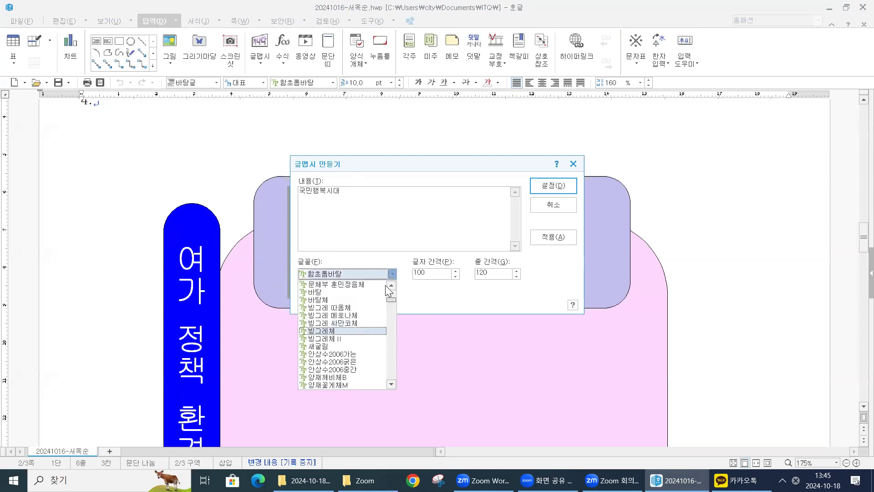
click(314, 316)
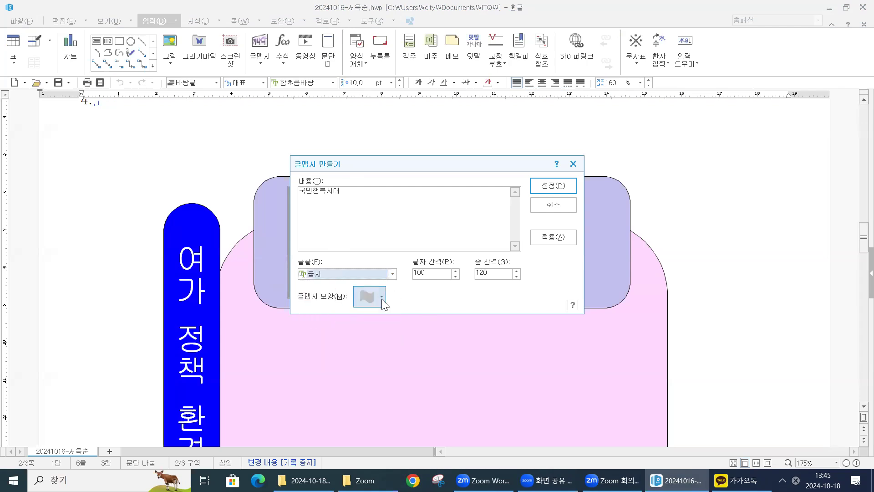
click(376, 299)
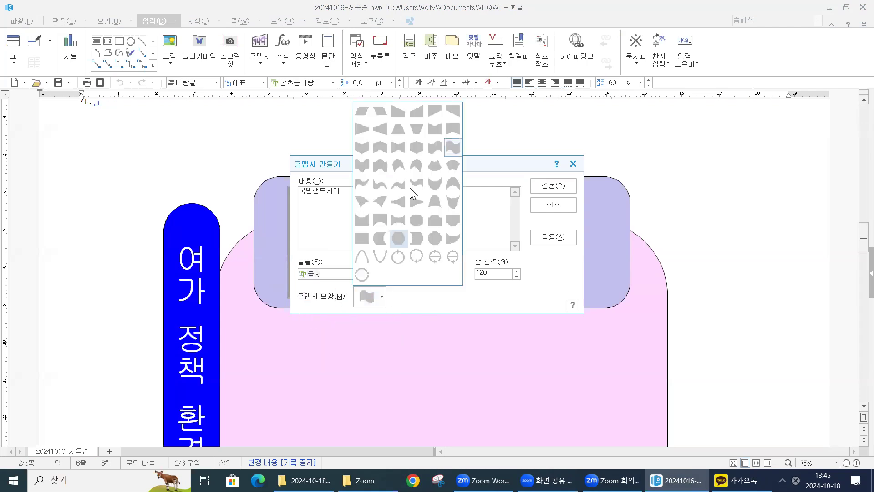
click(414, 143)
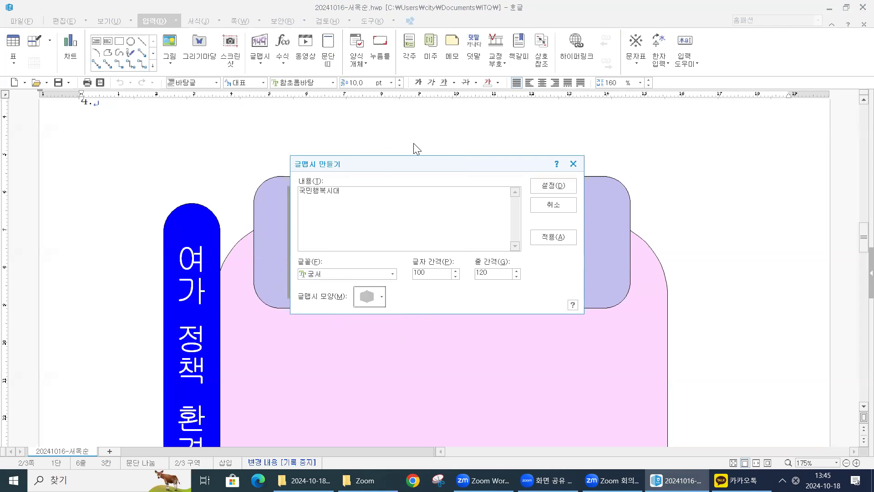
click(561, 183)
- Try to place the 국민행복시대 word art over the lavender rounded box
scroll(558, 183, up, 3)
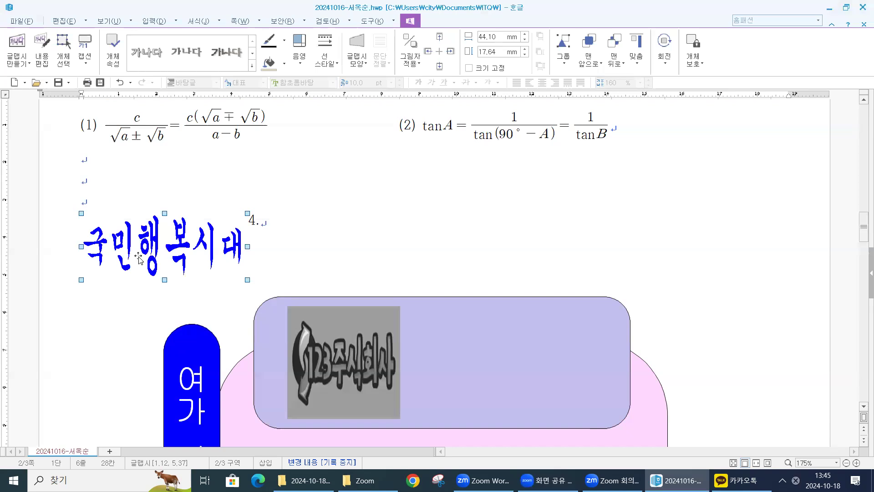
drag(163, 241, 486, 297)
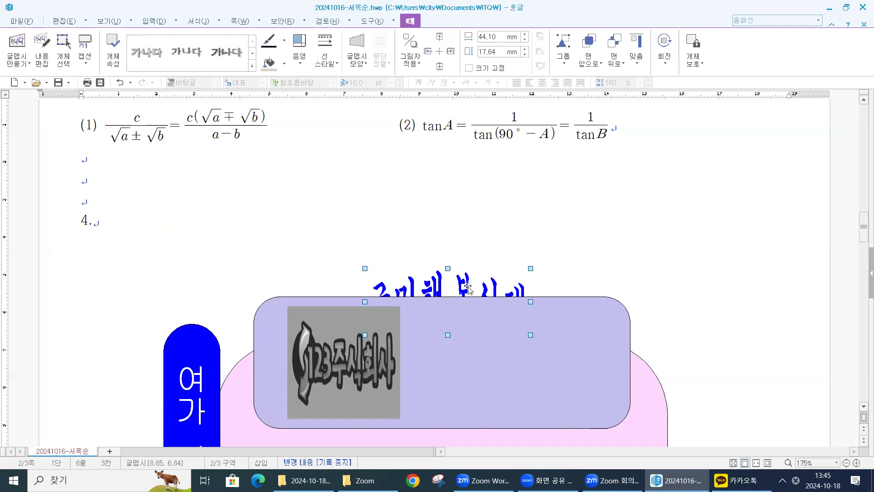
drag(422, 283, 155, 261)
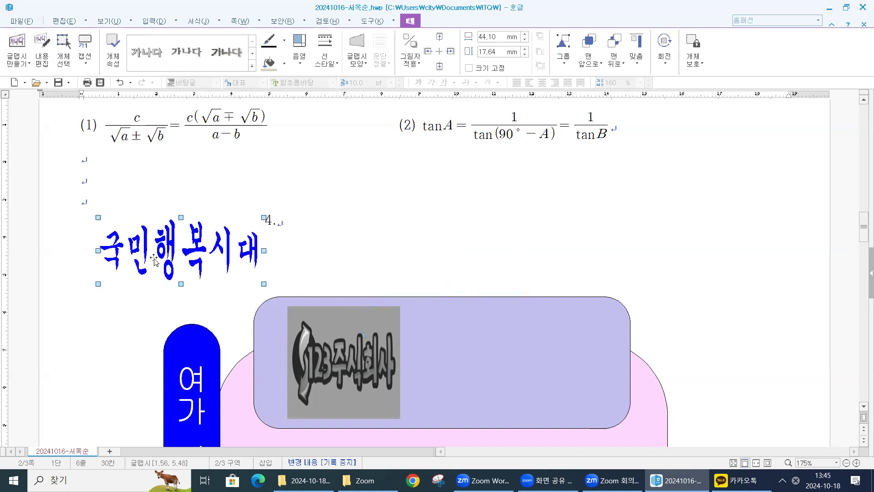
- Set the word art's width to 45 mm and height to 30 mm, and fix its size
double_click(166, 249)
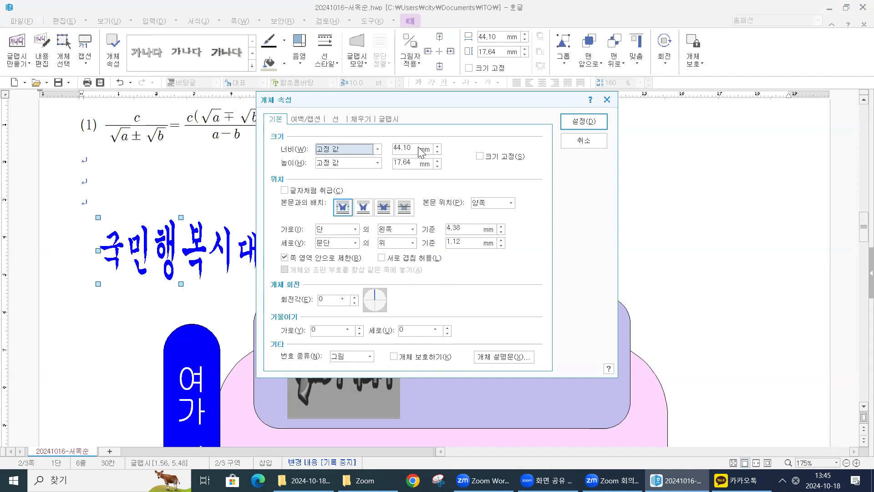
drag(414, 148, 372, 147)
text(4)
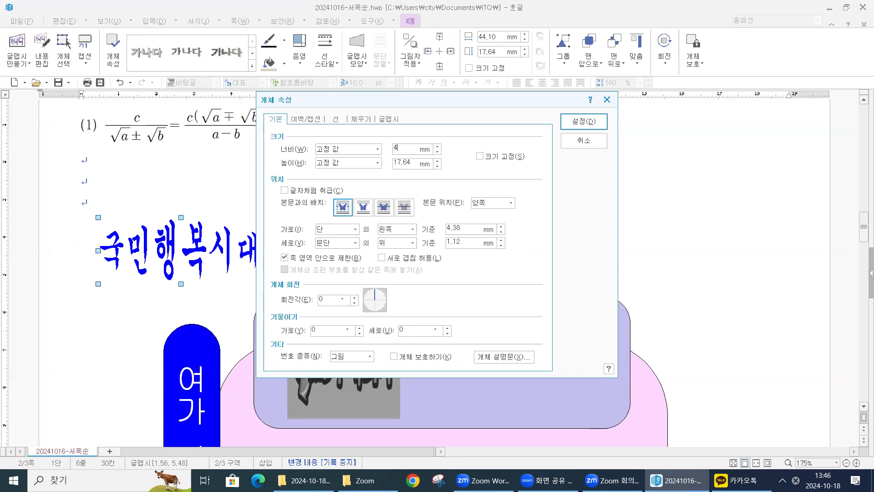
drag(405, 165, 336, 166)
text(30)
click(478, 156)
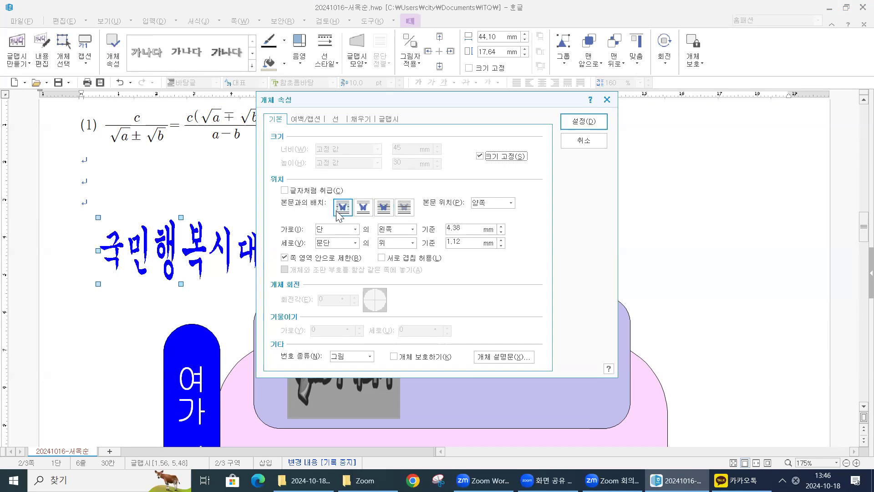
- Set the word art's text wrapping to in front of text (글 앞으로)
click(363, 207)
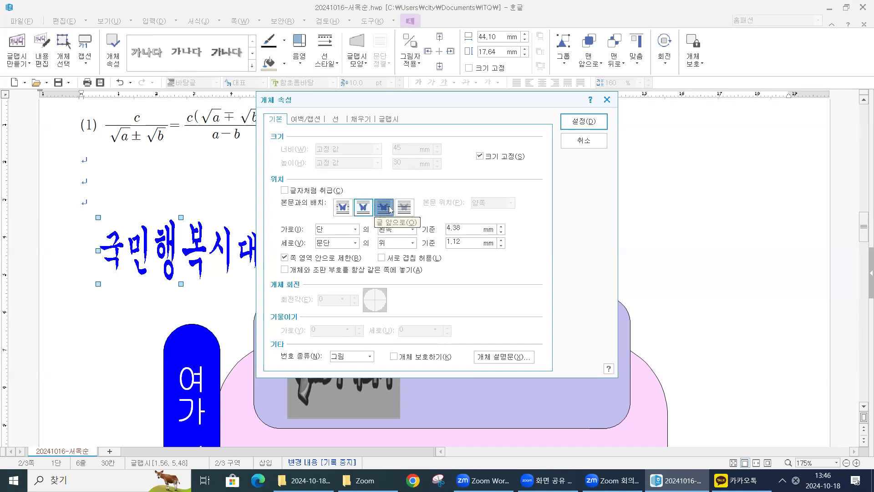
click(384, 210)
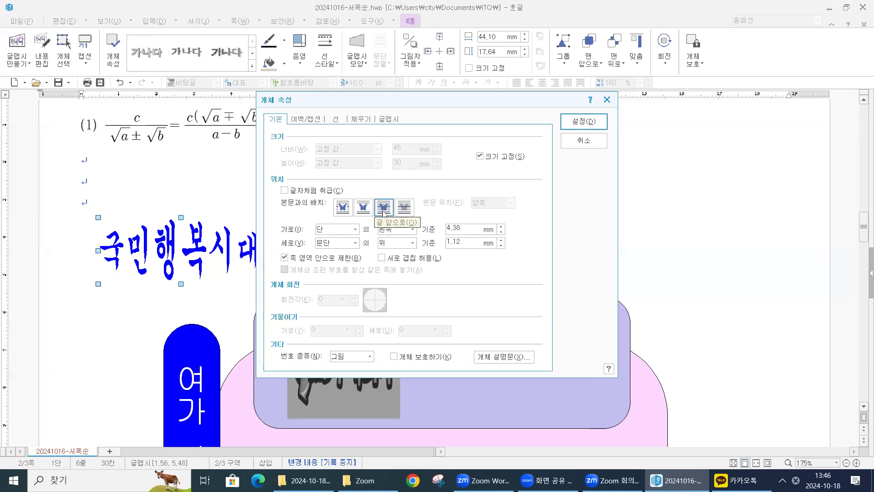
click(404, 208)
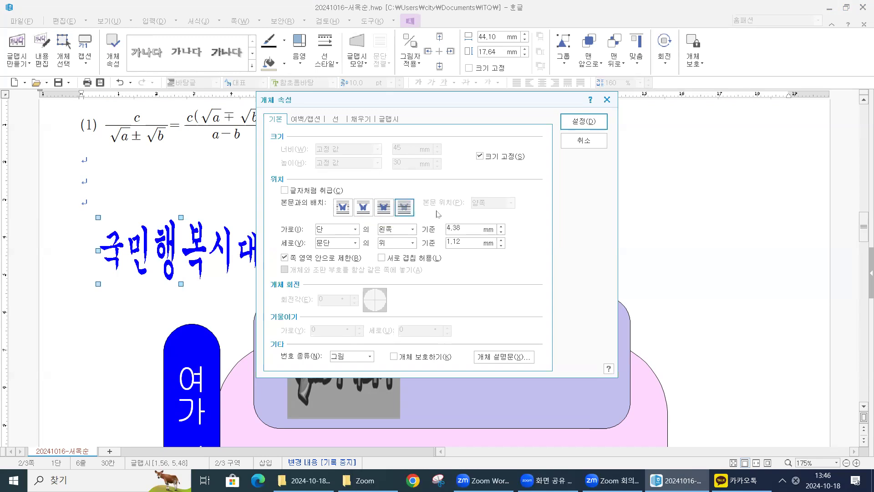
click(383, 212)
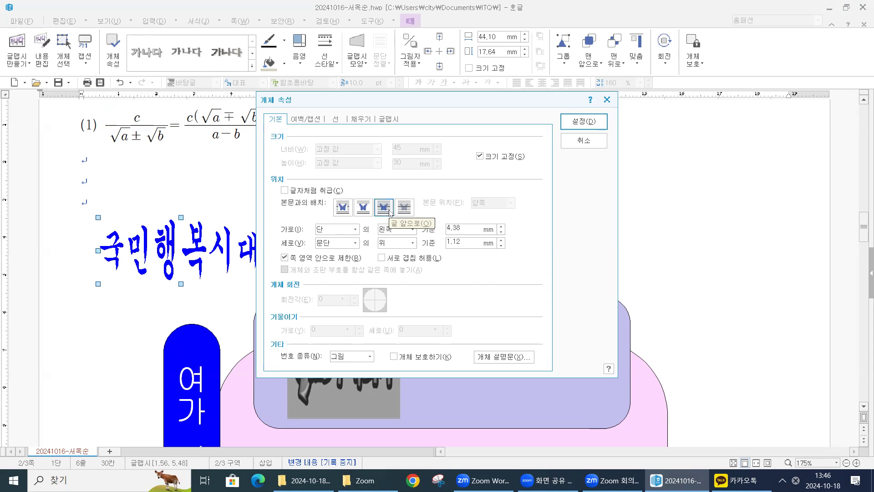
- Change the word art's fill colour to red (RGB 255,0,0) and apply the object properties
click(362, 119)
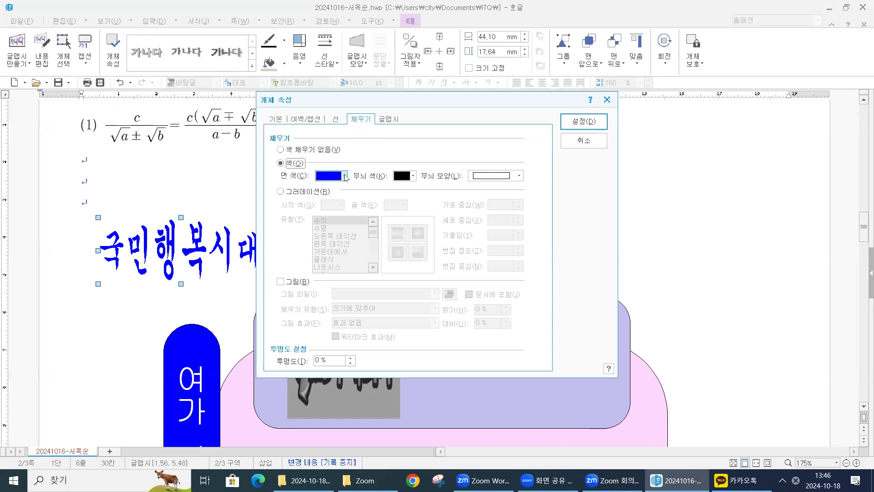
click(345, 177)
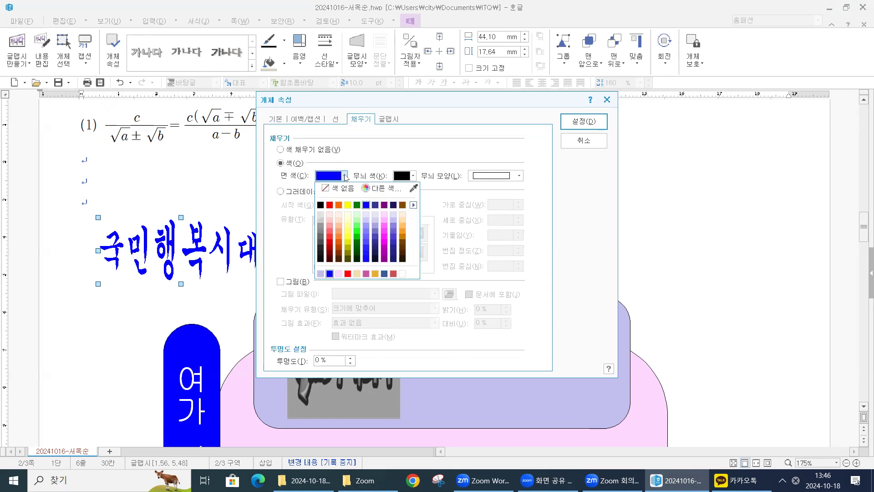
click(330, 205)
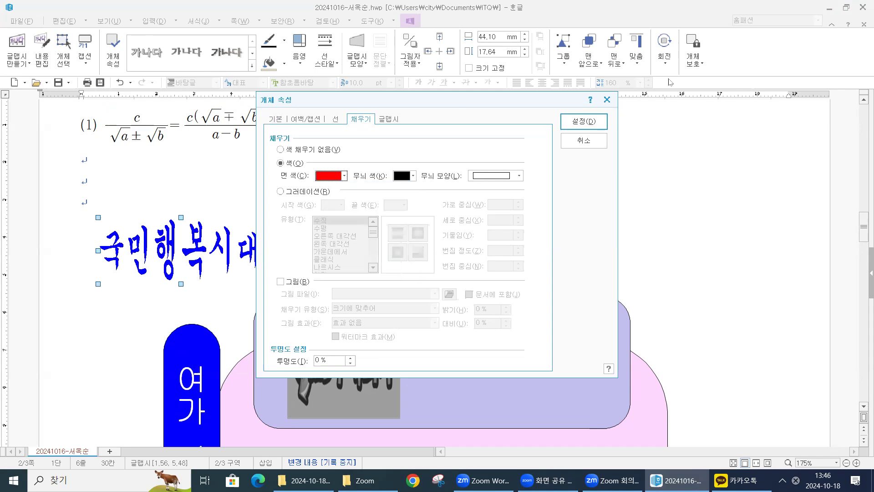
click(591, 124)
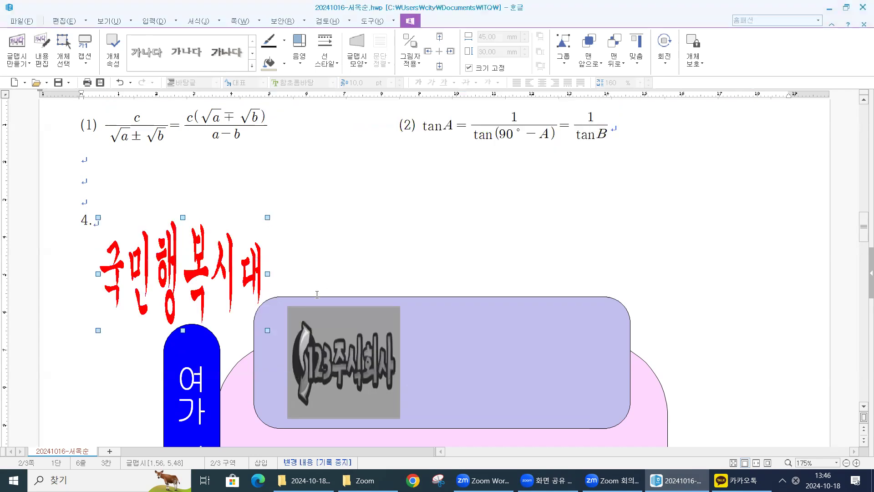
- Move the word art into the empty right half of the lavender box and bring it to the very front
drag(190, 263, 526, 350)
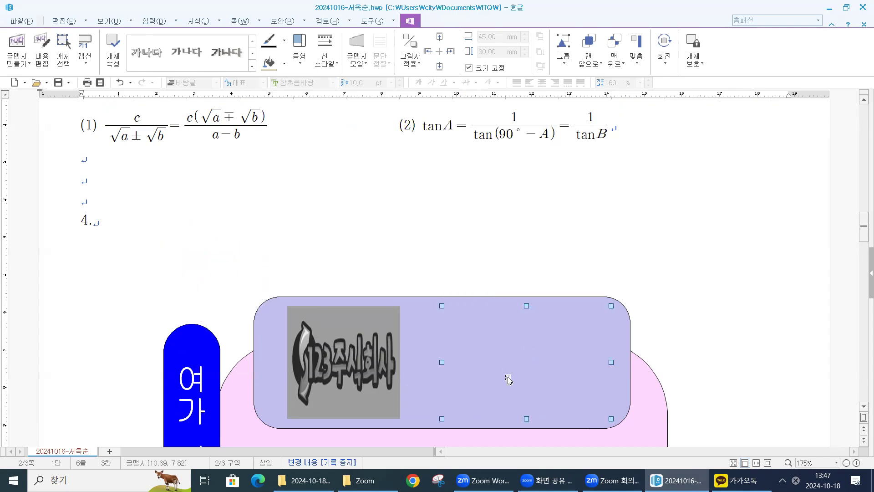
scroll(517, 336, down, 2)
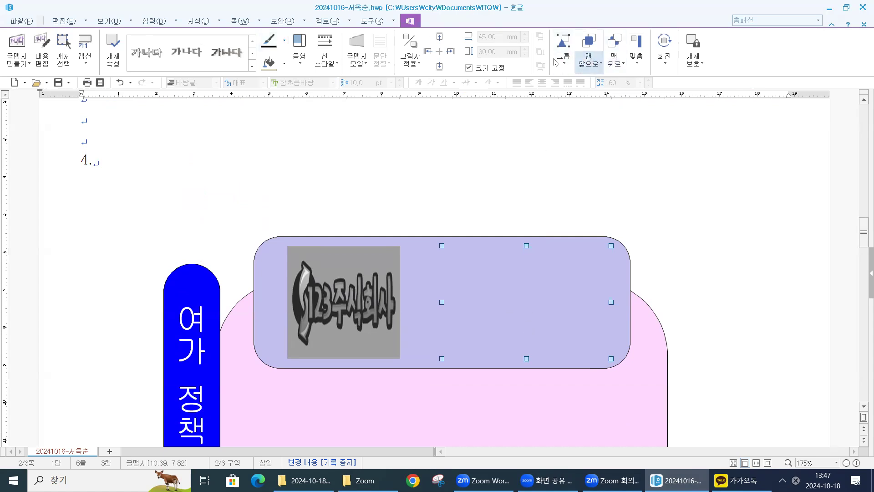
click(589, 68)
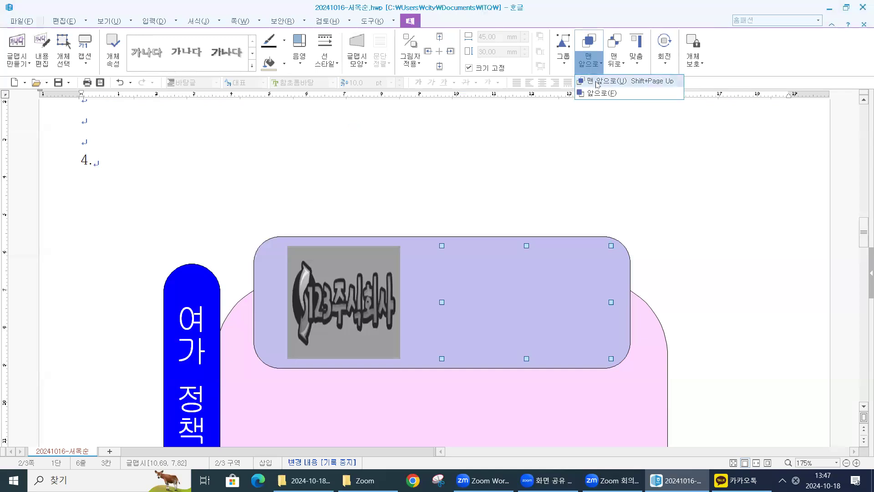
click(595, 83)
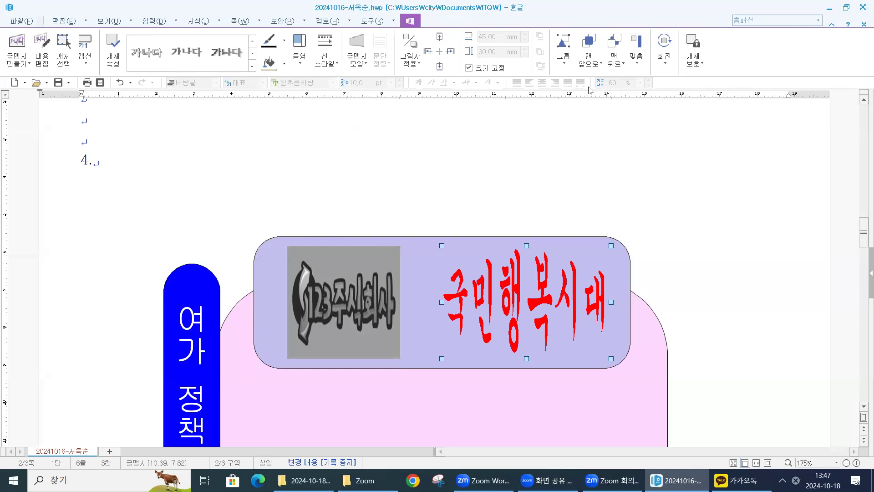
click(588, 65)
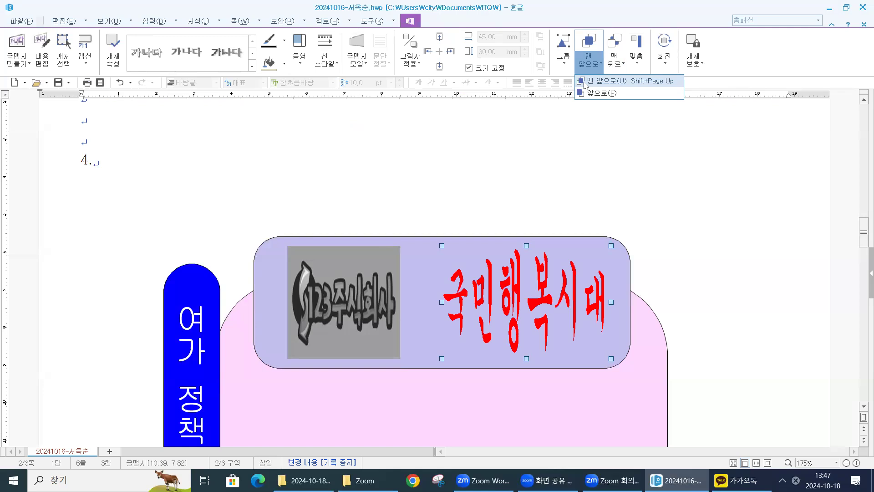
click(667, 221)
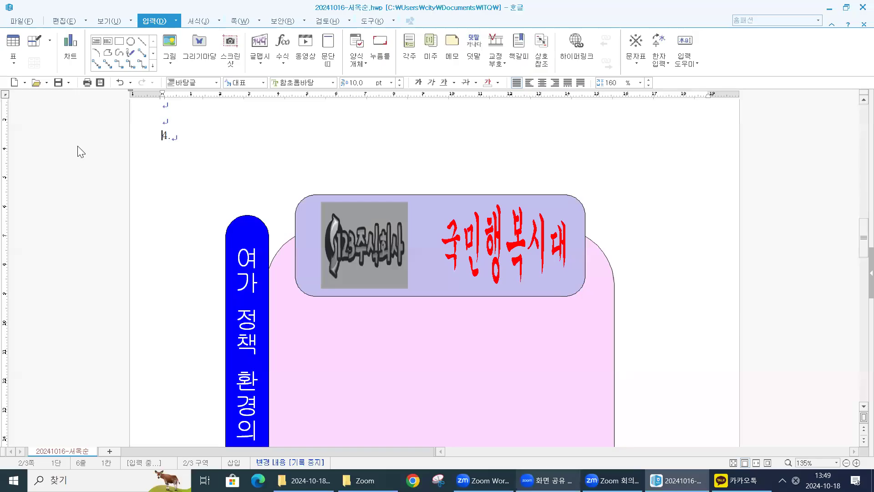
- Draw a horizontal text box about 14 by 12 mm in the pink shape's upper left, below the lavender box, and enter A
click(96, 41)
drag(282, 316, 322, 350)
text(A)
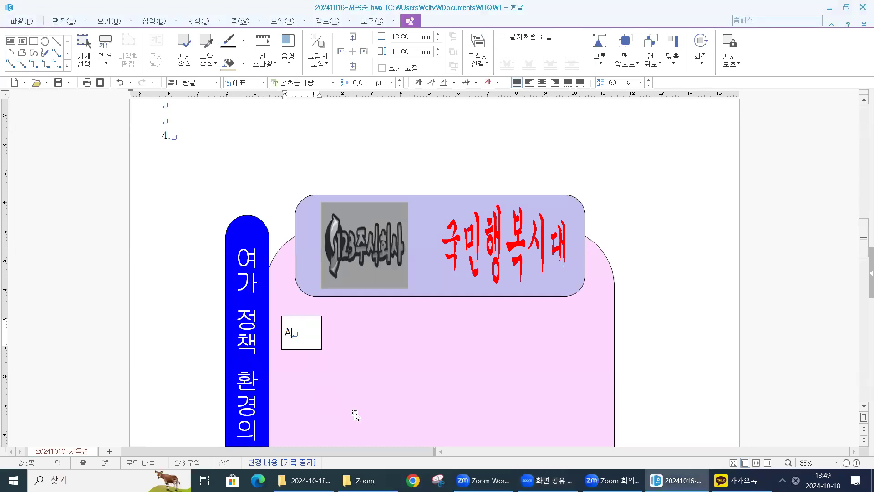
- Set the A text box's width and height to 15 mm each and fix its size
click(312, 328)
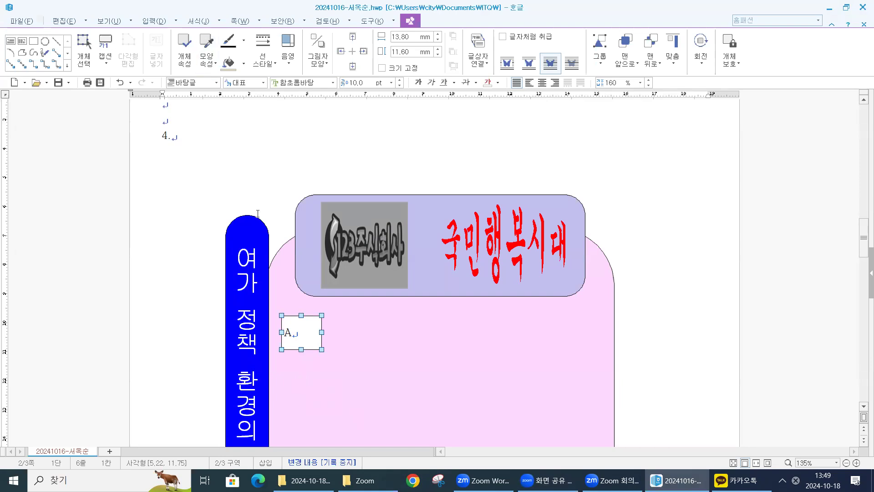
double_click(300, 329)
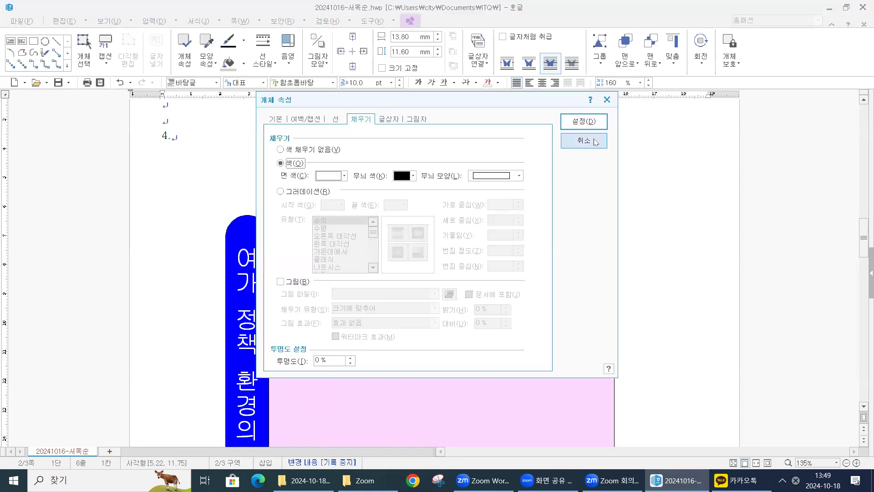
click(587, 122)
double_click(306, 334)
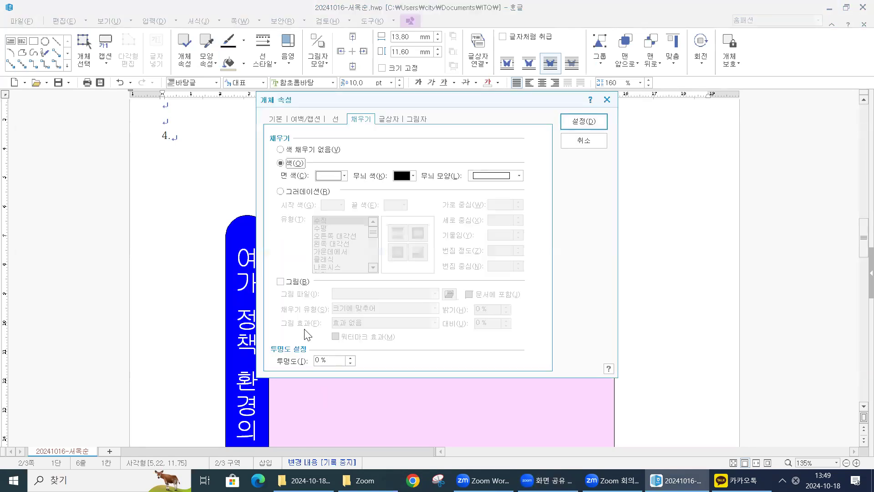
click(275, 119)
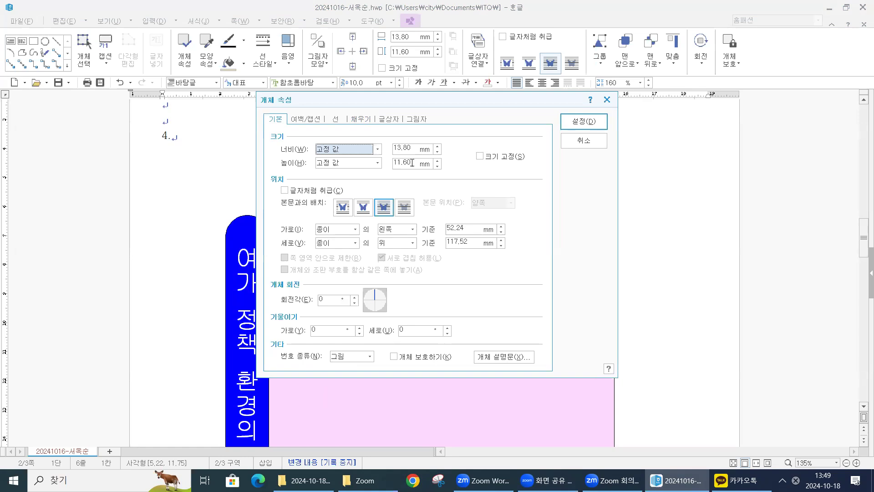
key(Tab)
text(15)
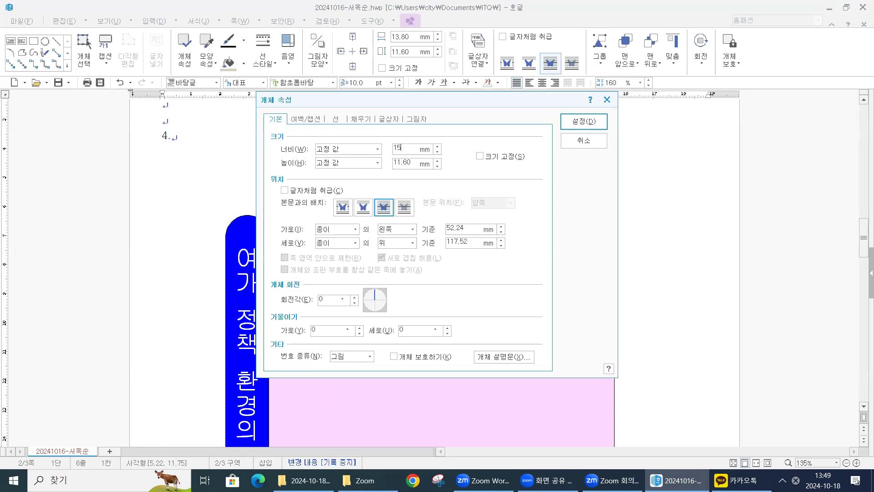
key(Tab)
key(Tab)
text(15)
click(480, 157)
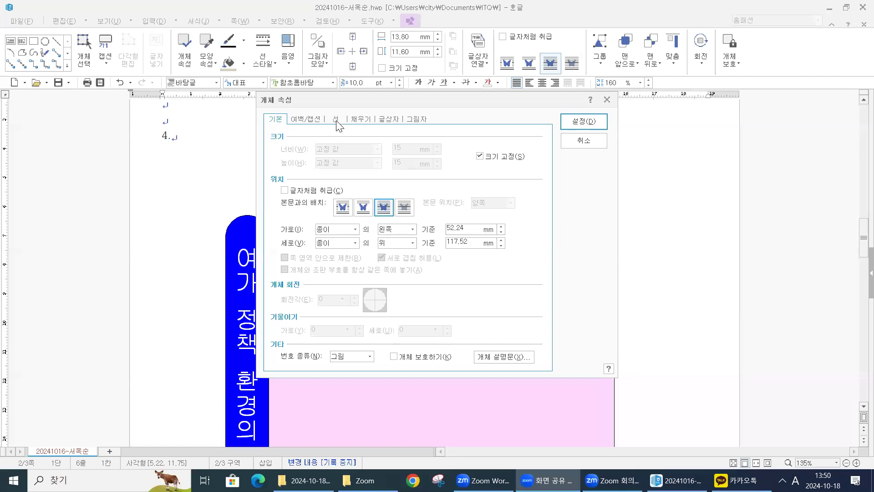
- Give the A text box rounded corners (둥근 모양) and apply the object properties
click(336, 119)
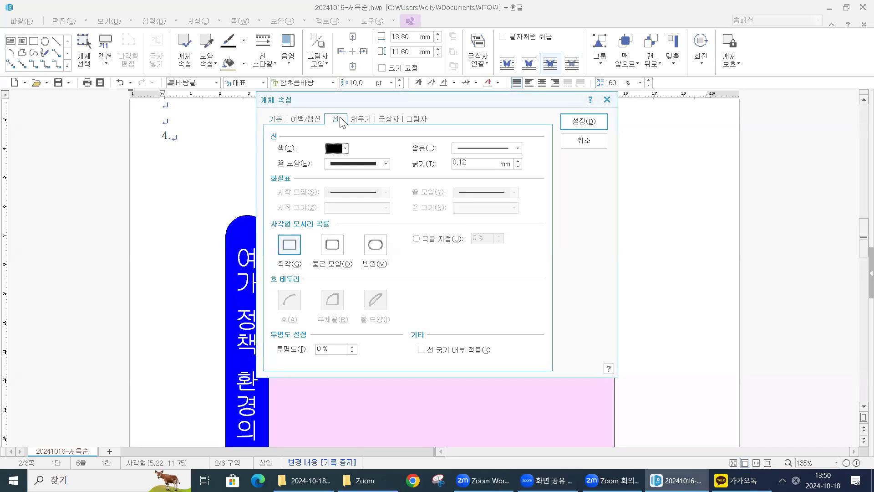
click(332, 252)
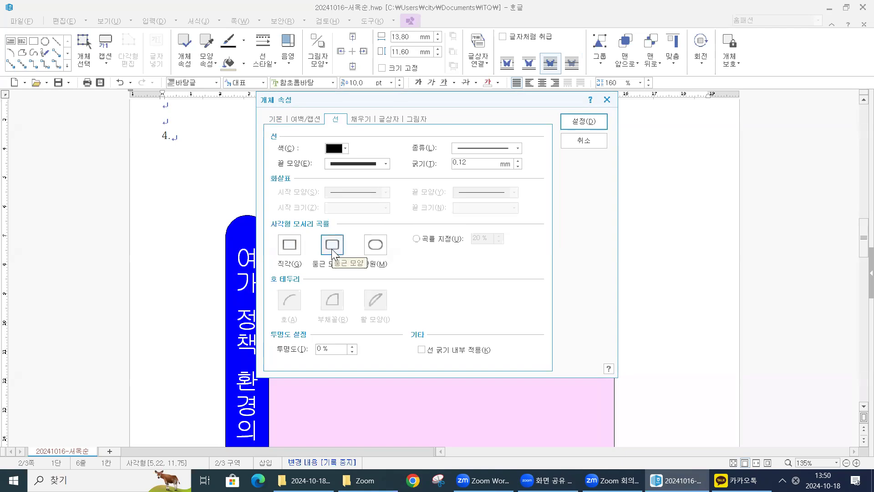
click(361, 119)
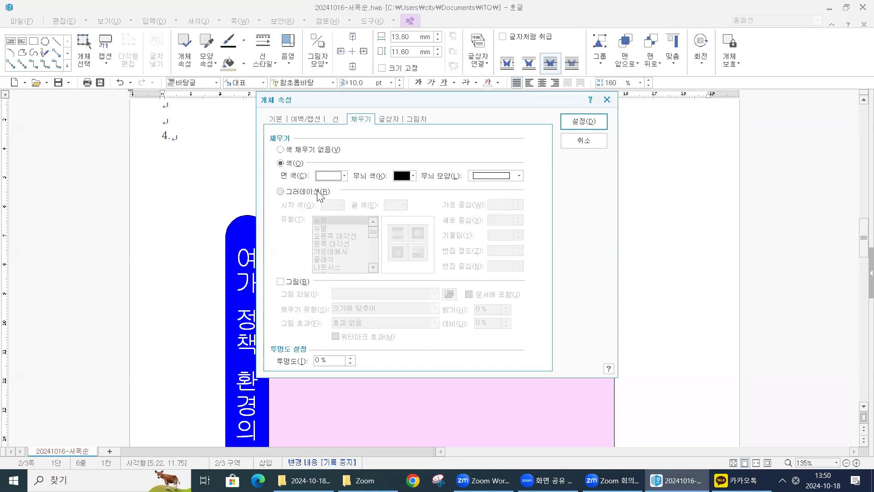
click(397, 118)
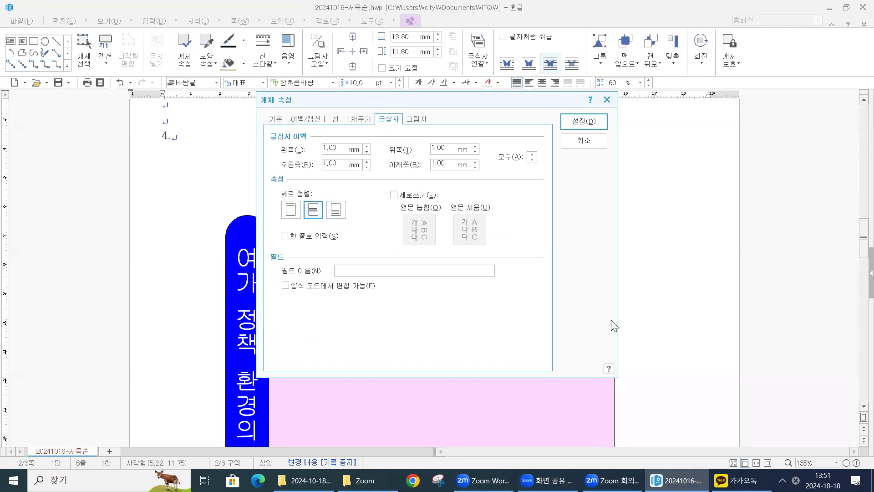
click(593, 122)
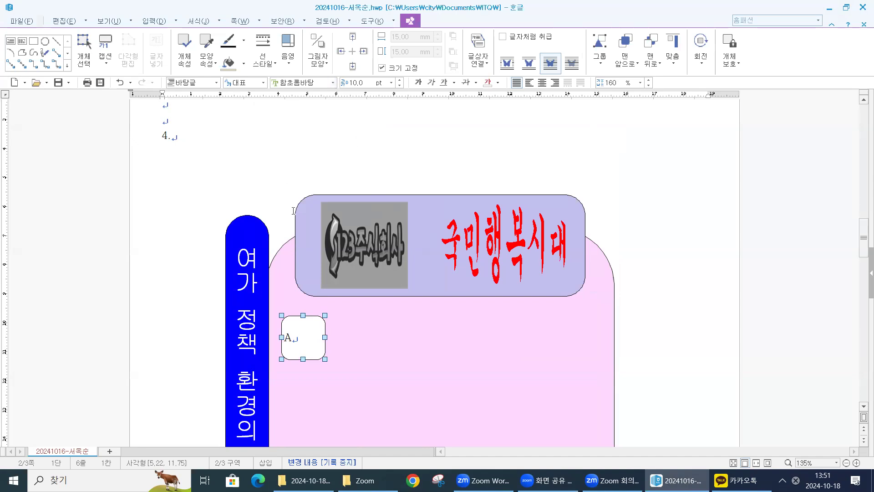
- Format the letter A in its box as 궁서, 26 pt, and centre it
click(333, 83)
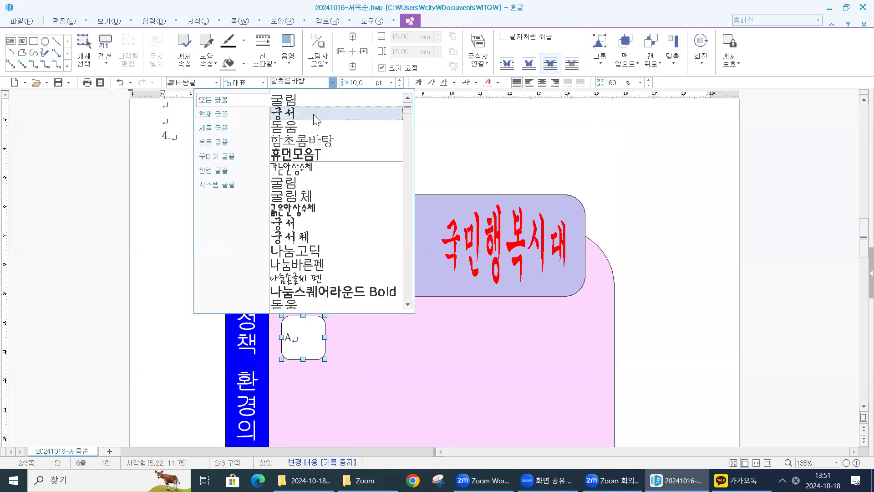
click(314, 113)
click(391, 83)
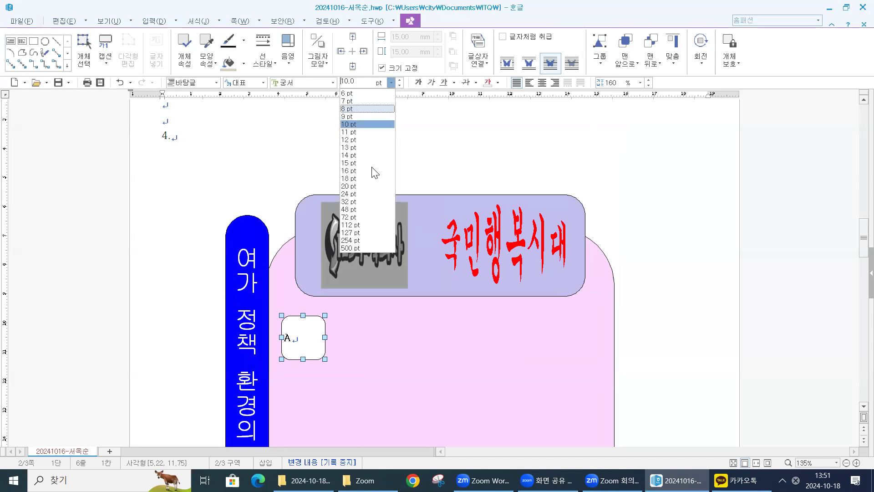
click(360, 193)
click(400, 80)
click(399, 80)
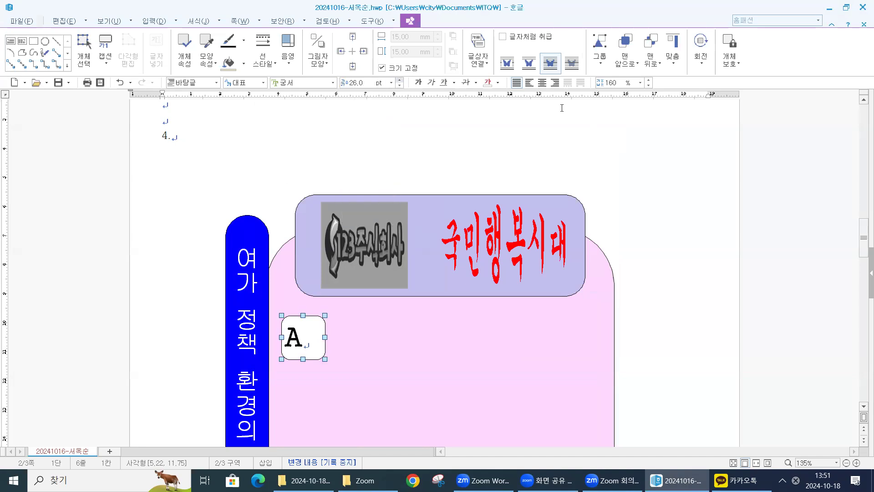
click(542, 82)
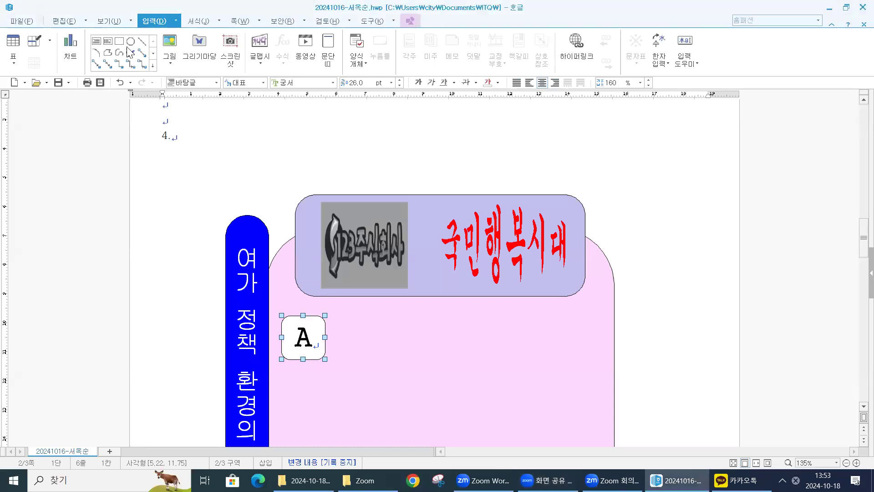
- Draw an arc over the A box's lower-right corner and fix its size at 12 mm wide and 12 mm high
click(95, 54)
drag(319, 344, 339, 365)
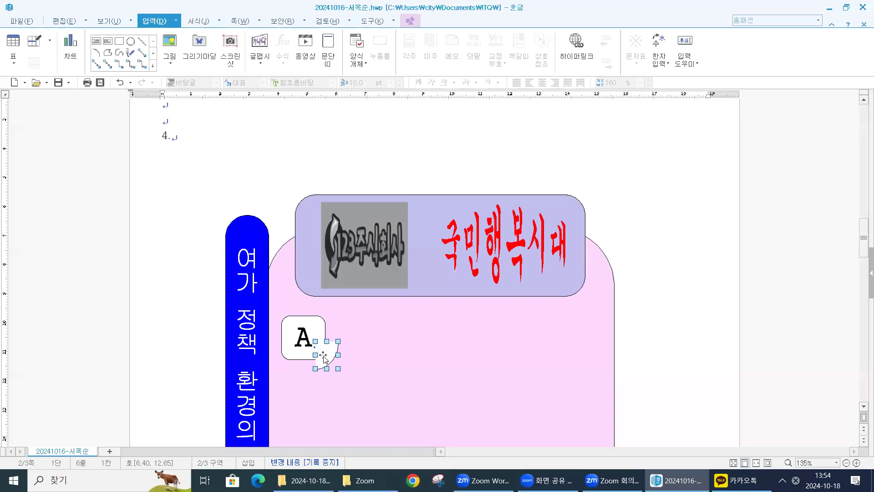
double_click(323, 356)
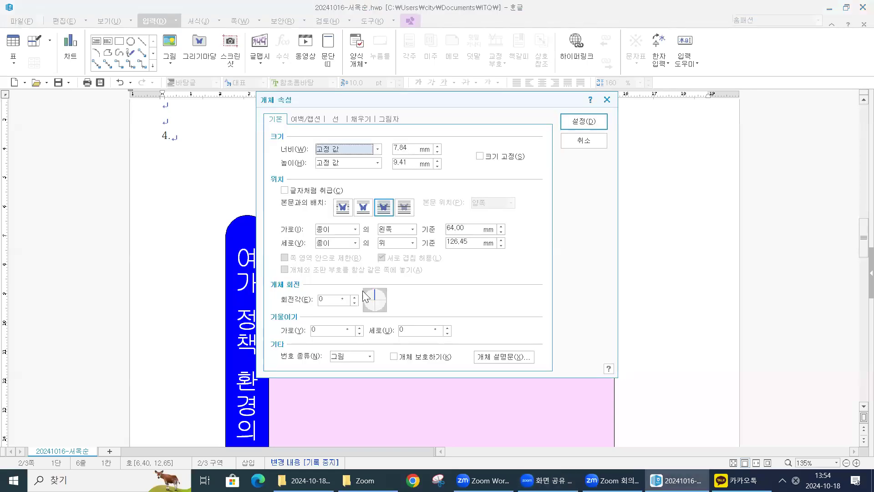
click(411, 147)
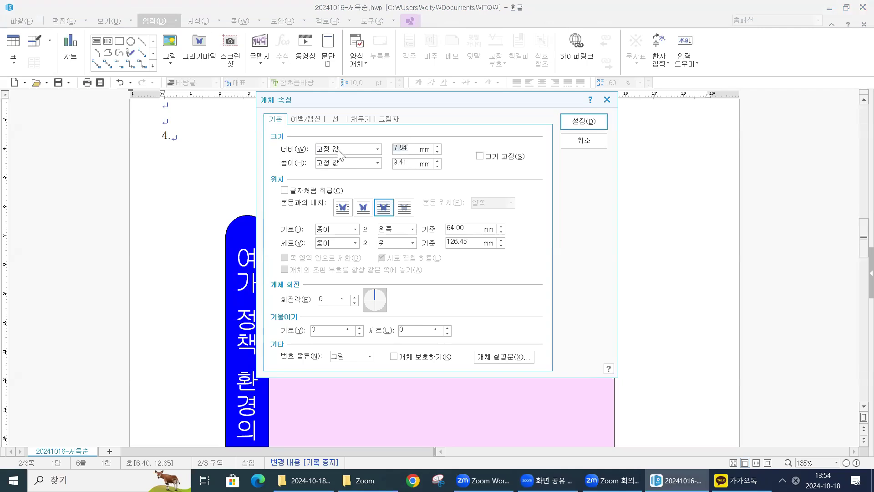
text(12)
click(419, 167)
text(12)
click(480, 156)
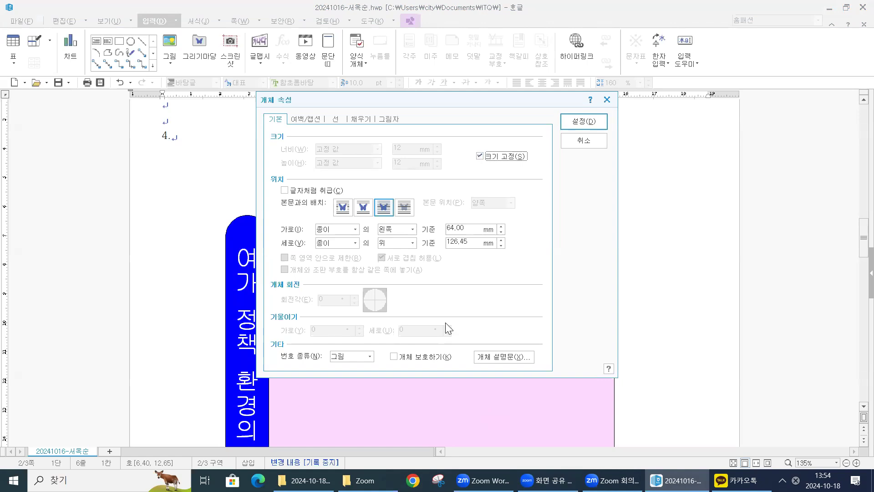
click(728, 352)
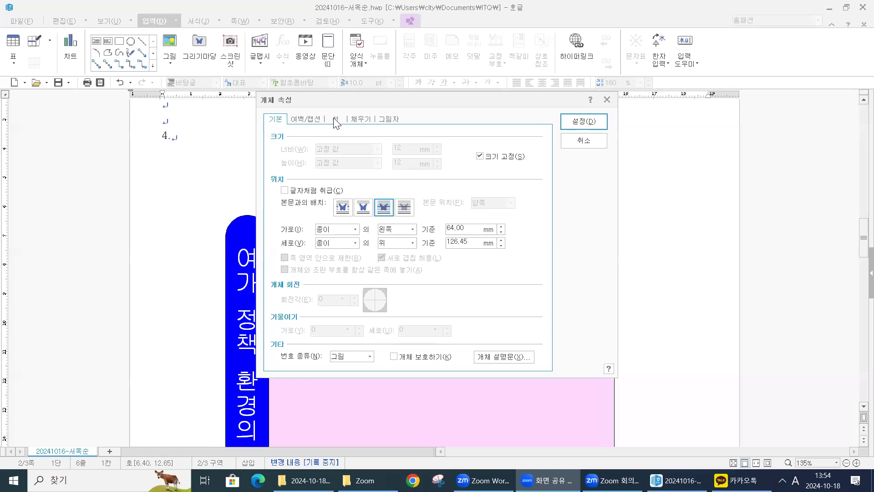
- Turn the arc into a bow shape (활 모양) with a bright magenta fill and move it onto the A box's lower-right corner
click(335, 119)
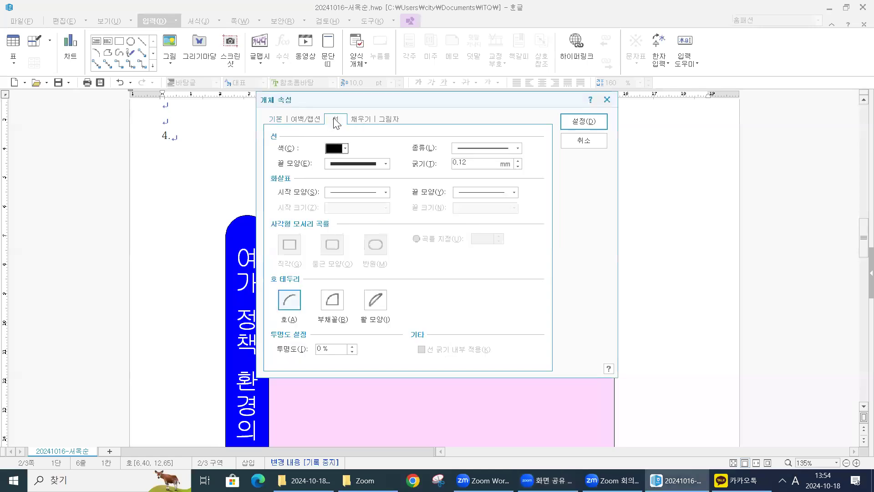
click(373, 301)
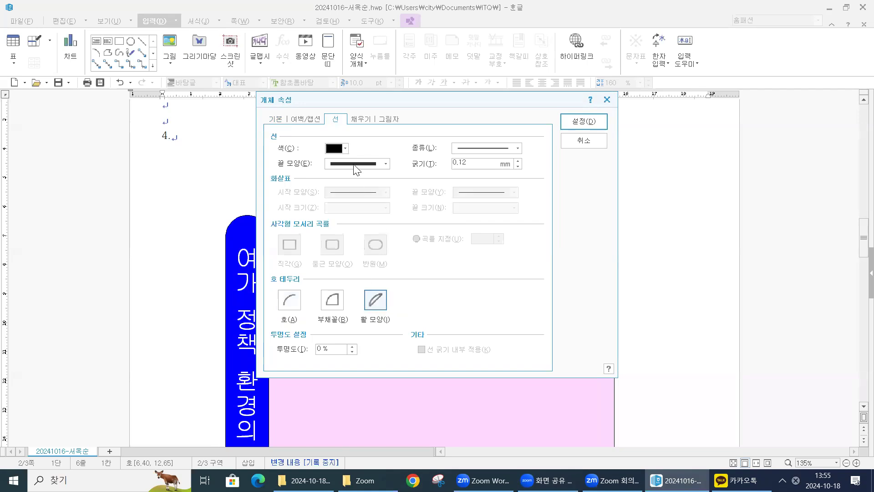
click(359, 119)
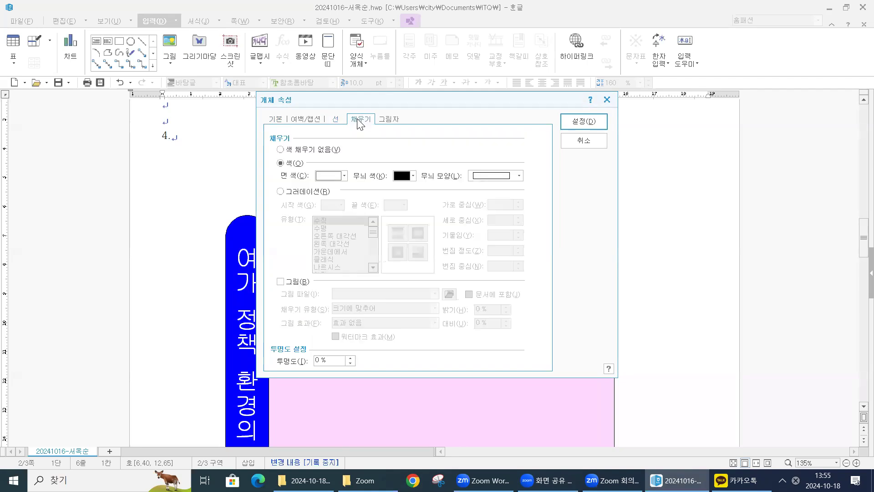
click(344, 177)
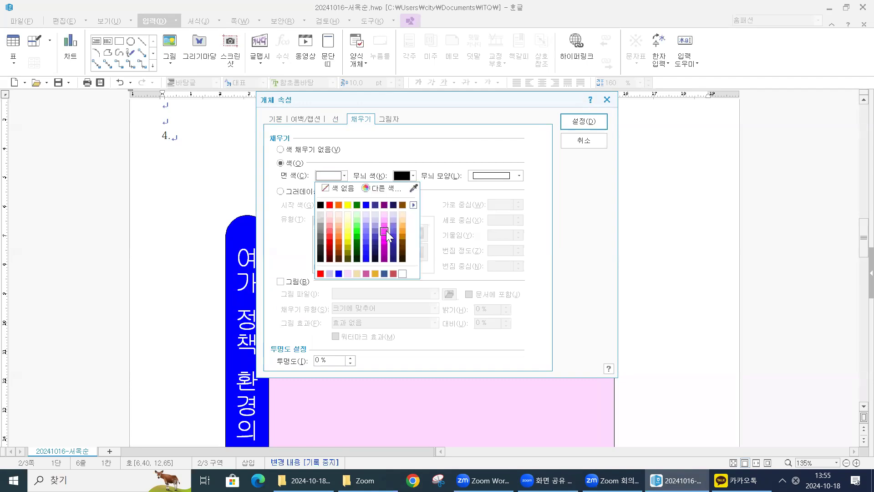
click(386, 230)
click(582, 121)
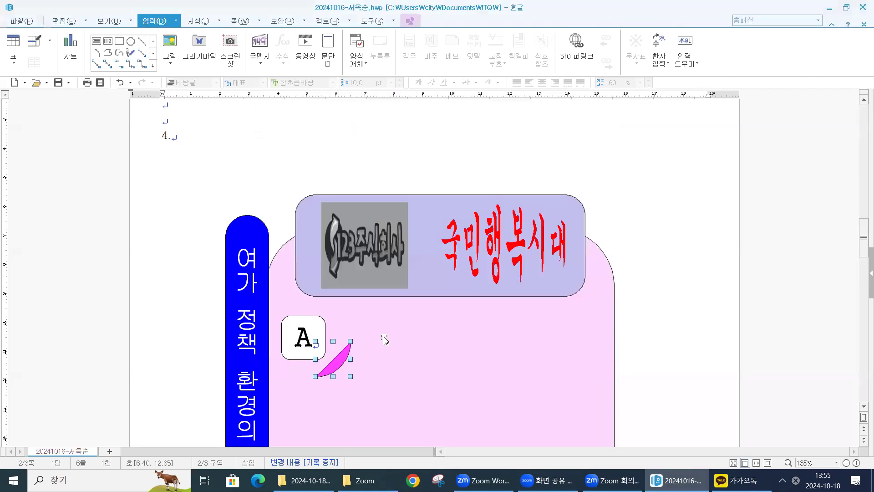
drag(344, 368, 329, 360)
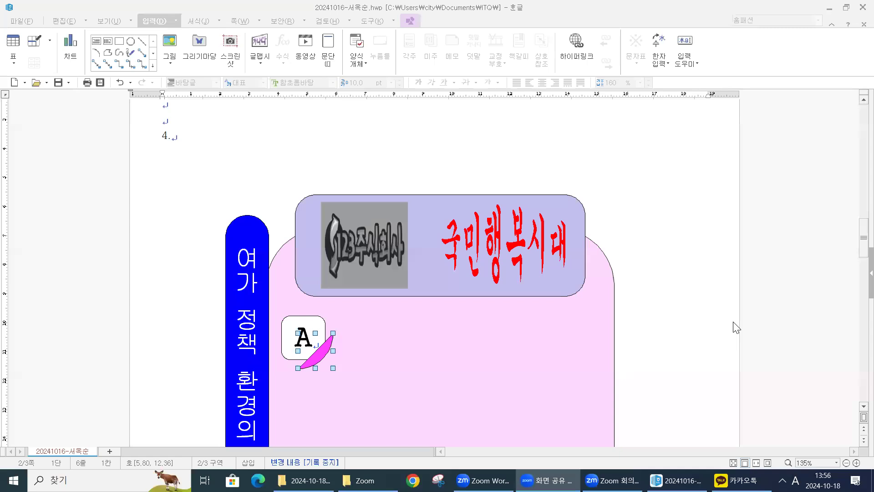
- Draw a wide horizontal text box to the right of the A box, reaching the pink shape's right edge, and enter 소비 패턴의 변화
click(150, 21)
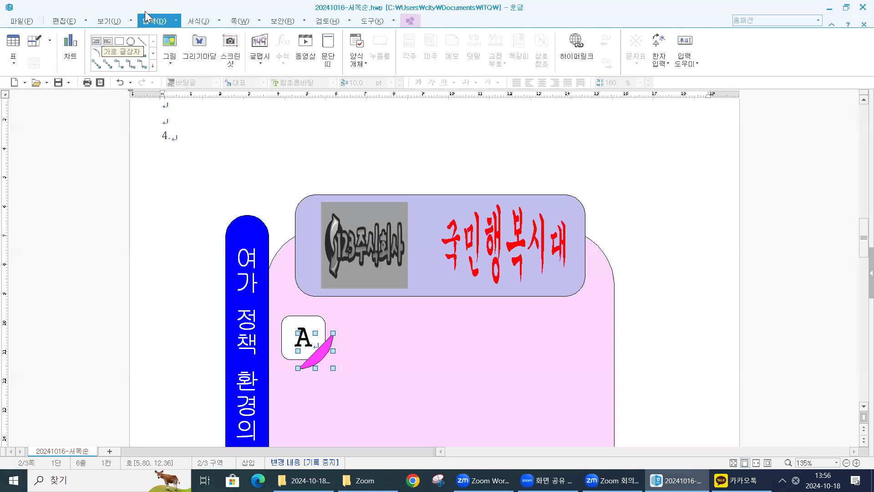
click(97, 42)
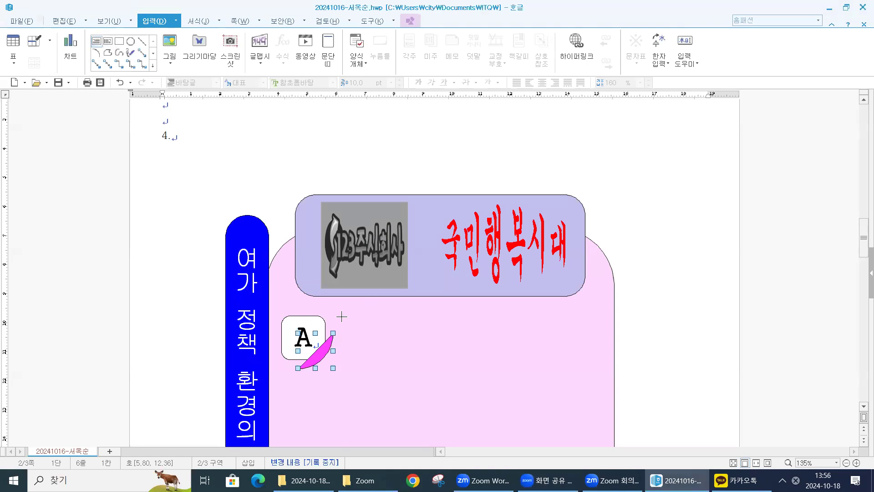
drag(357, 306, 605, 366)
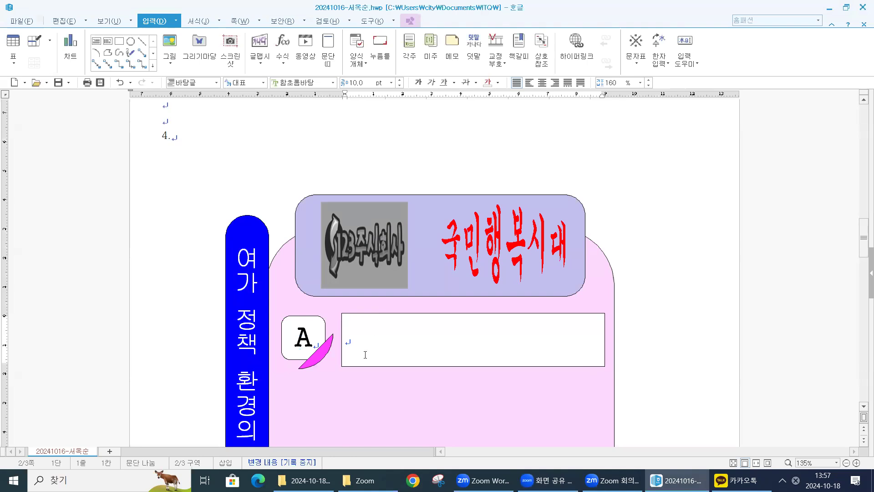
text(THQL)
key(BackSpace)
key(BackSpace)
key(BackSpace)
key(BackSpace)
text(소비 패턴의)
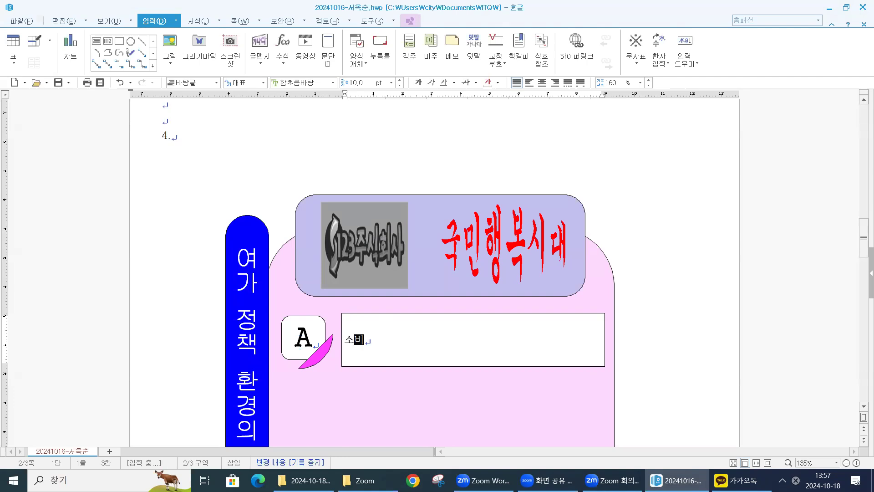
text( 변화)
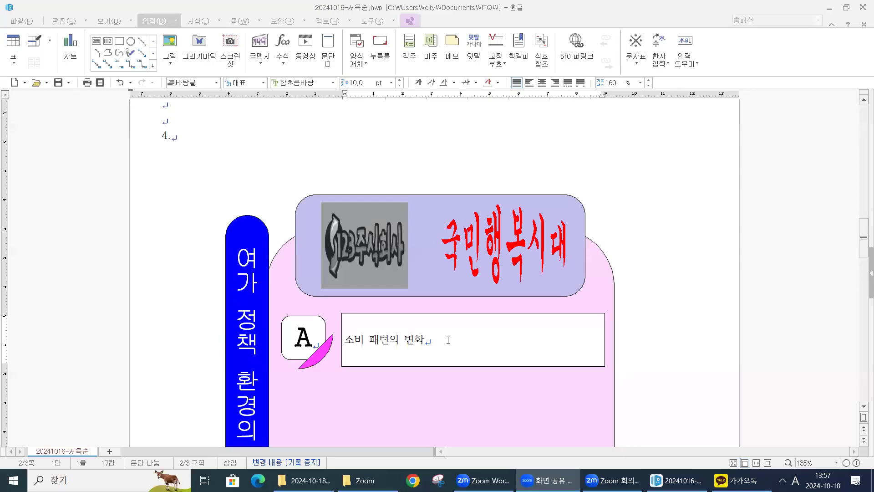
- Give the 소비 패턴의 변화 text box a dashed outline (파선) and no fill colour (색 채우기 없음)
click(448, 340)
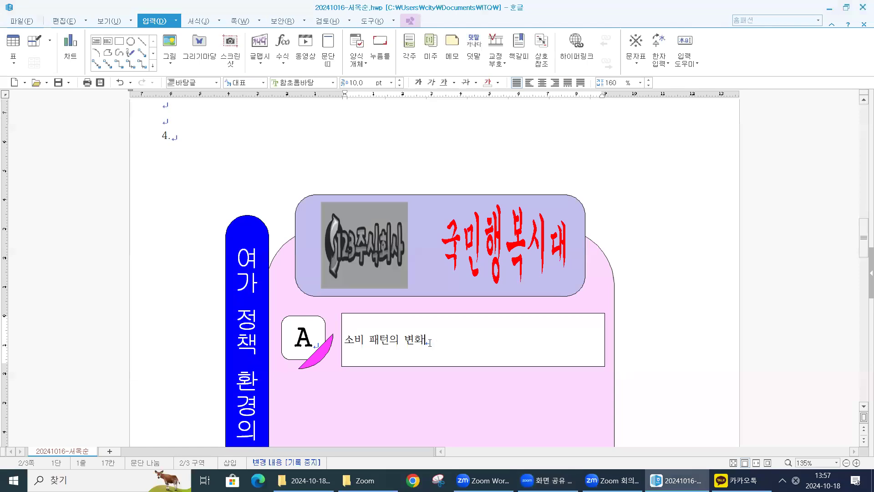
key(shift+Escape)
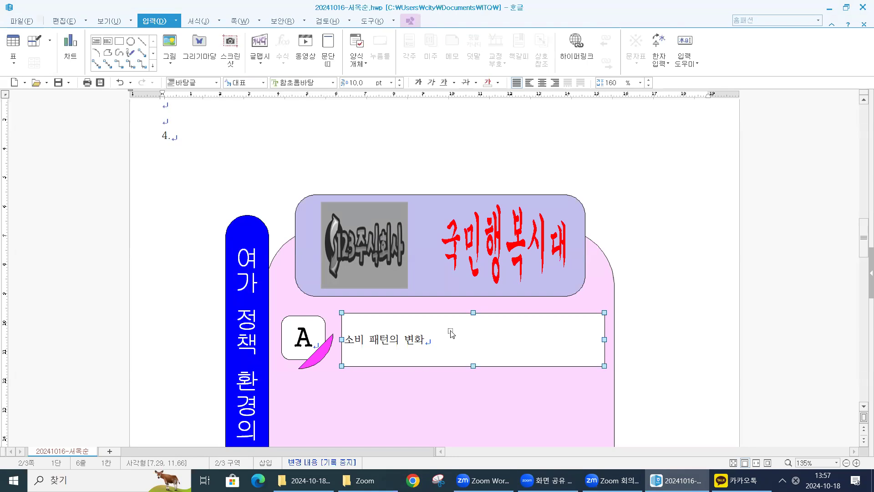
double_click(451, 334)
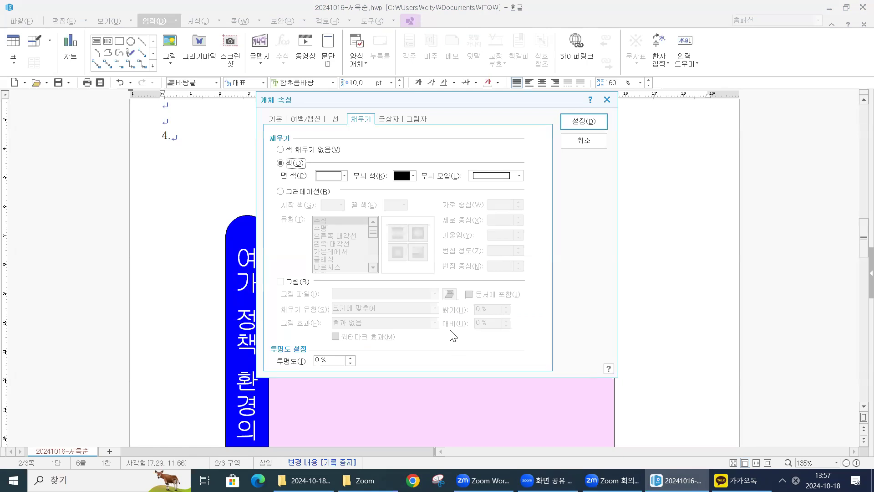
click(335, 119)
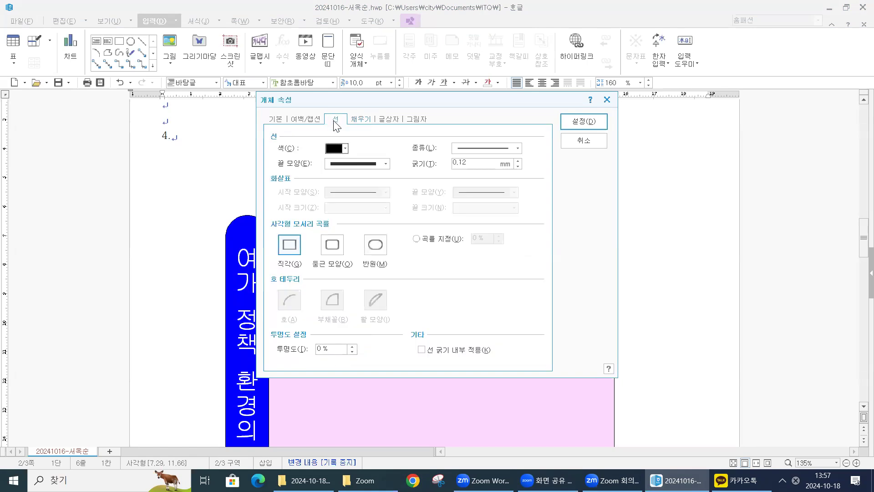
click(518, 149)
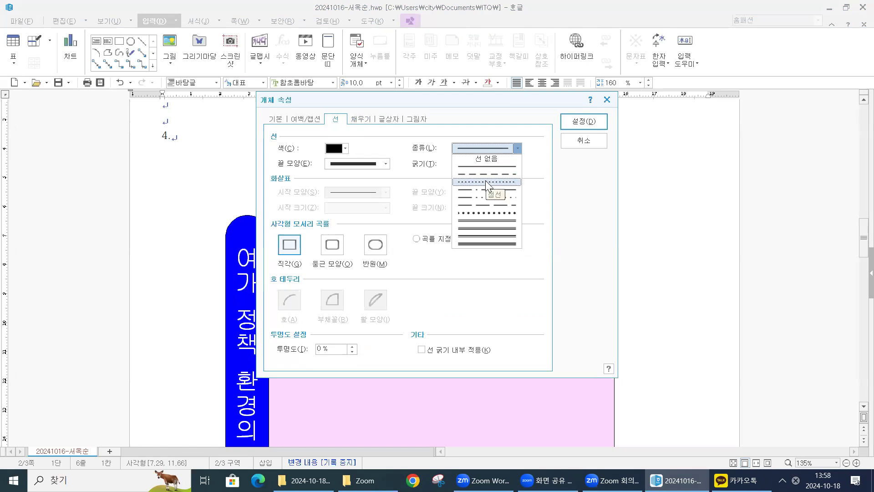
click(344, 127)
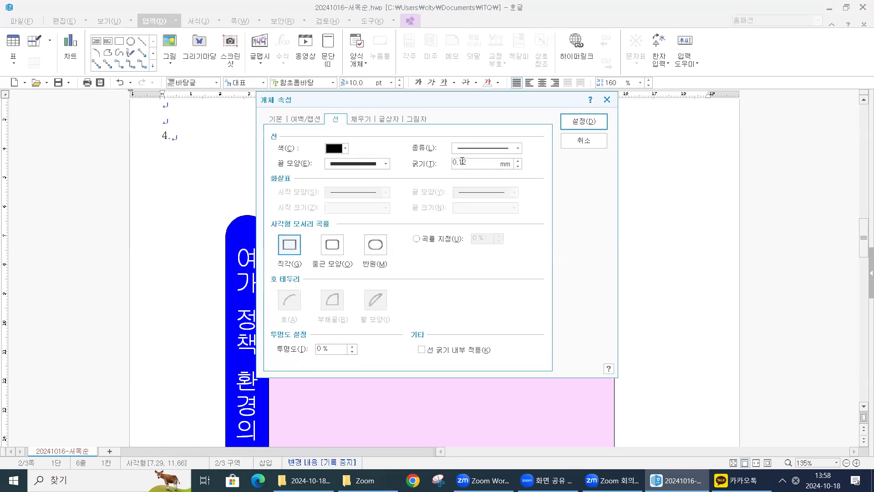
click(518, 149)
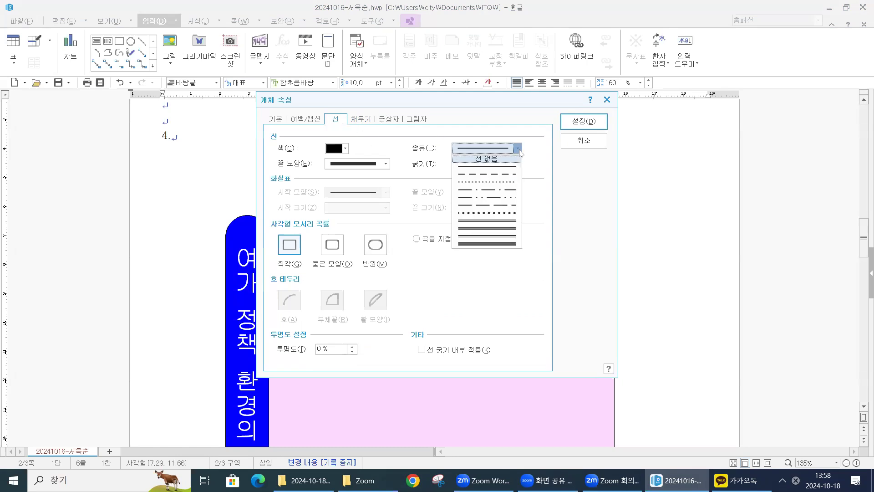
click(492, 175)
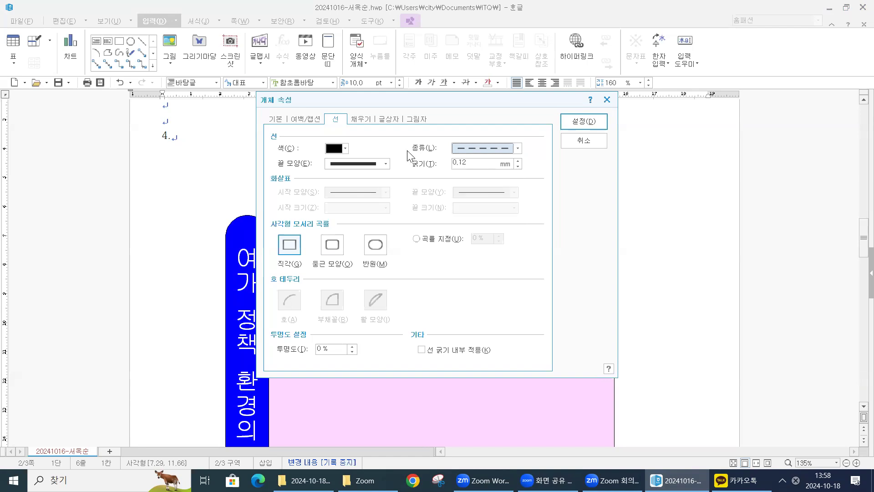
click(368, 119)
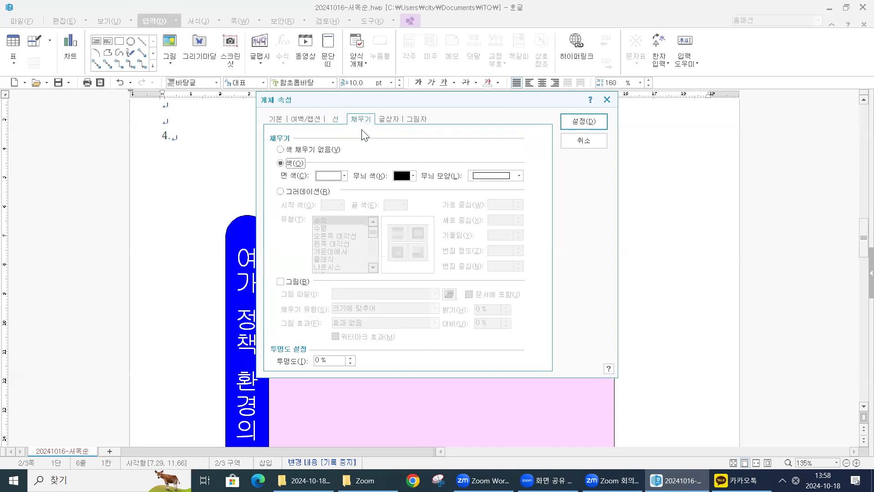
click(308, 152)
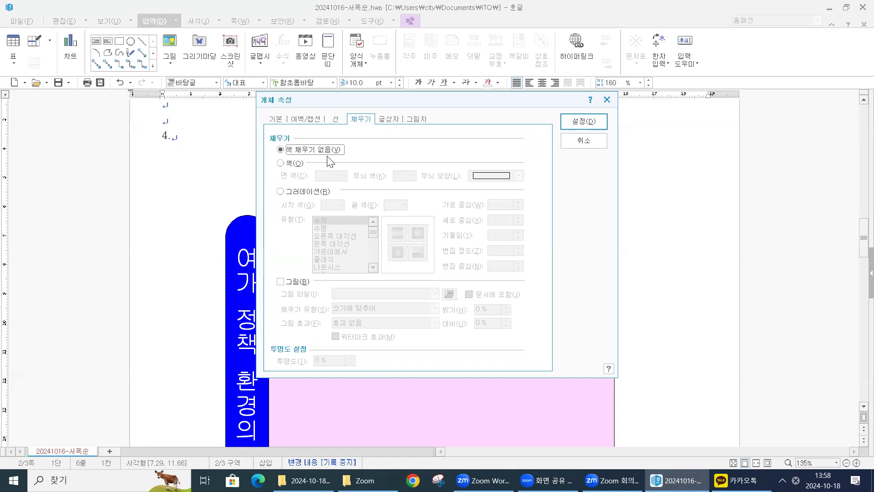
click(584, 121)
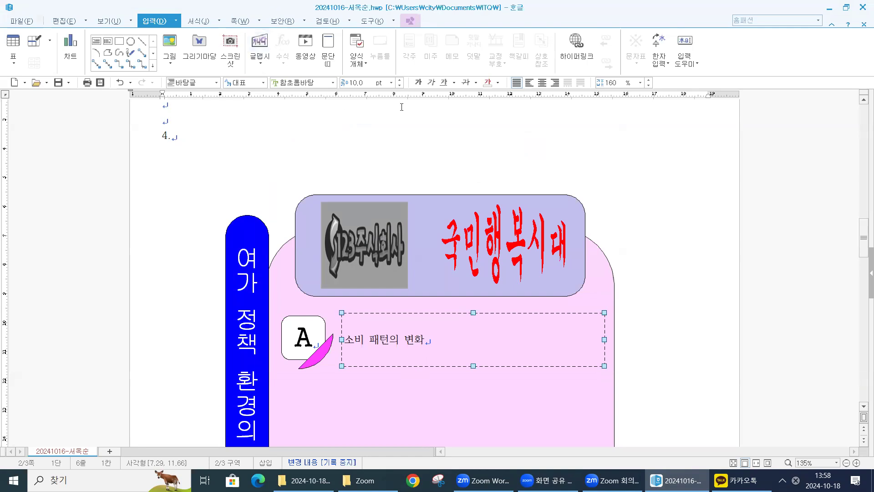
- Format the caption 소비 패턴의 변화 in 돋움, 20 pt, and centre it in its box
click(334, 83)
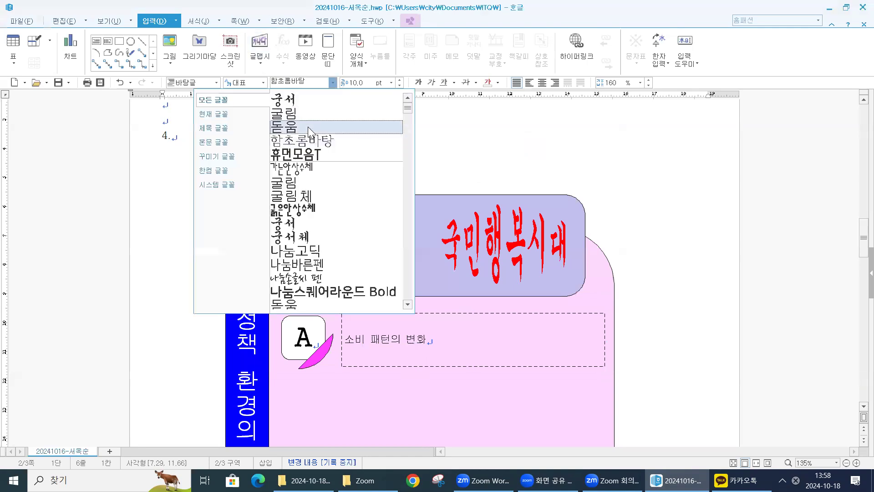
click(308, 127)
click(390, 82)
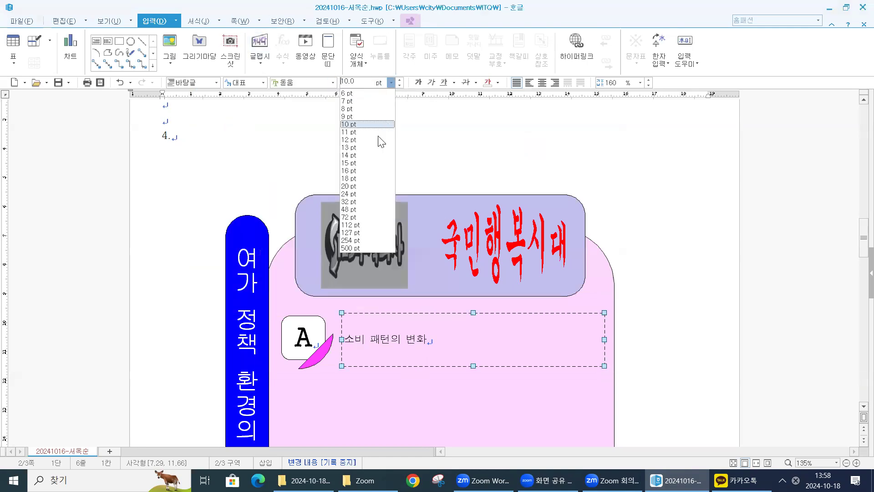
click(366, 187)
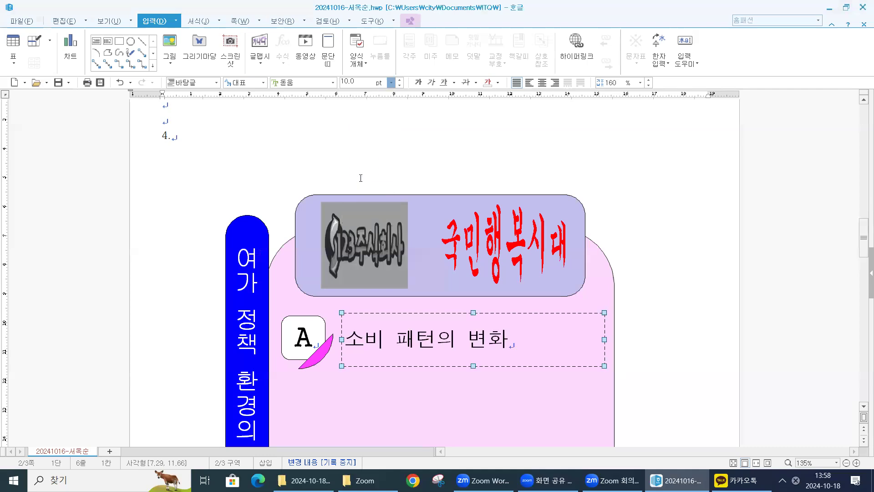
click(541, 83)
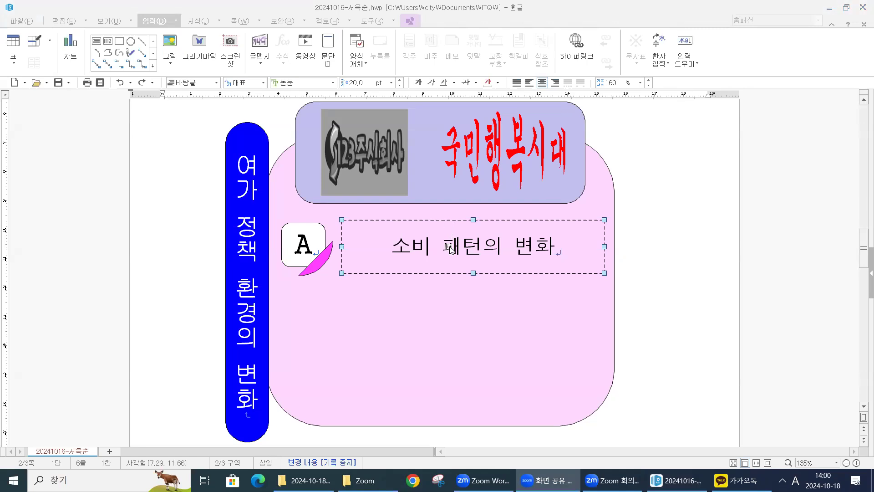
- Recheck the caption box's dashed line type (파선) and no-fill setting in its object properties
double_click(450, 249)
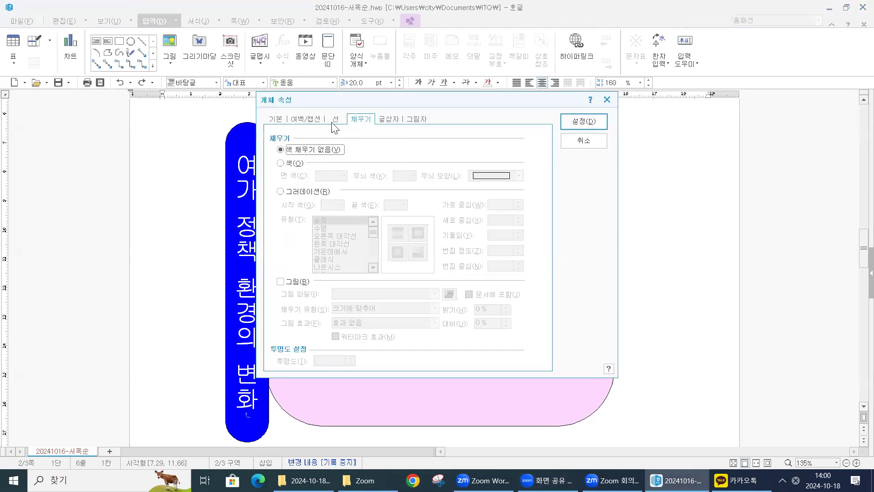
click(335, 120)
click(500, 151)
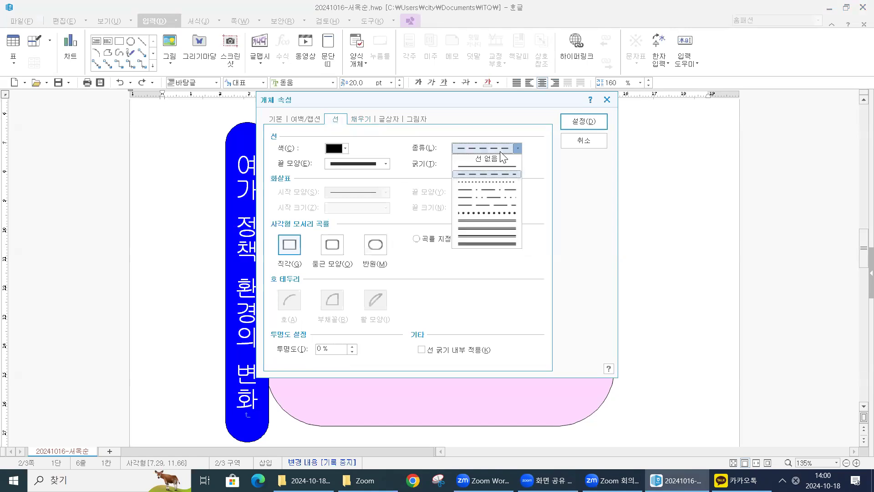
click(489, 173)
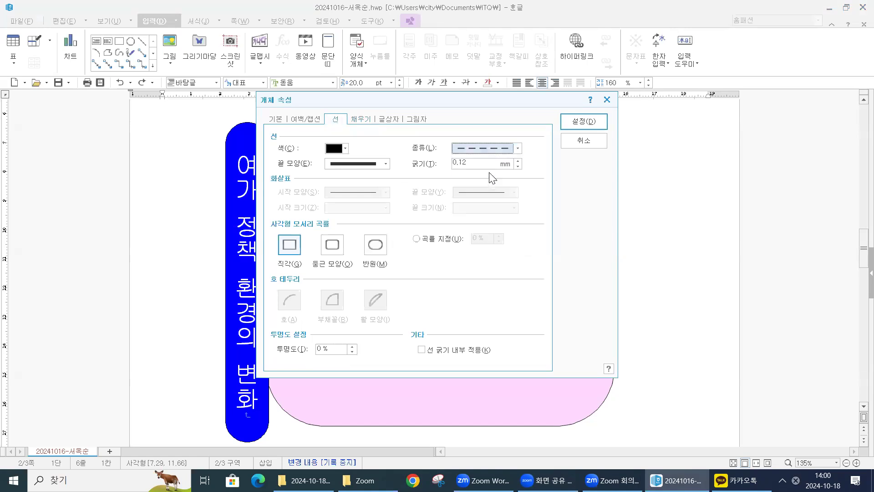
click(368, 121)
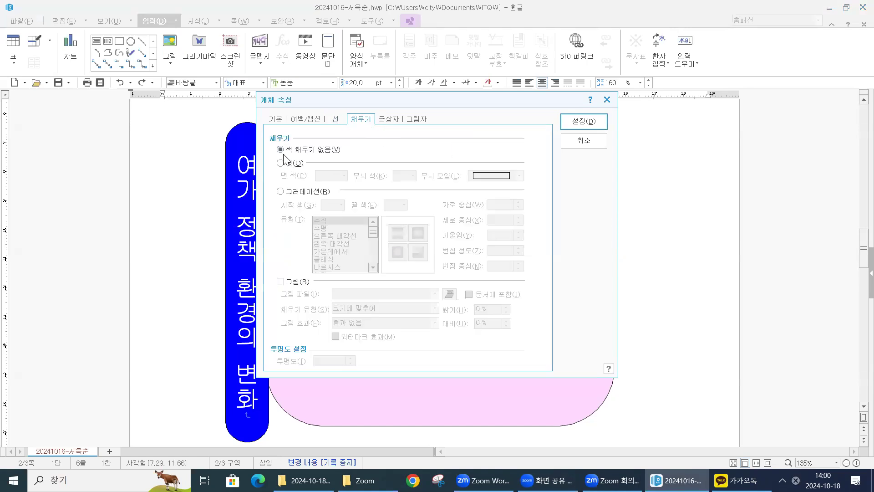
click(591, 122)
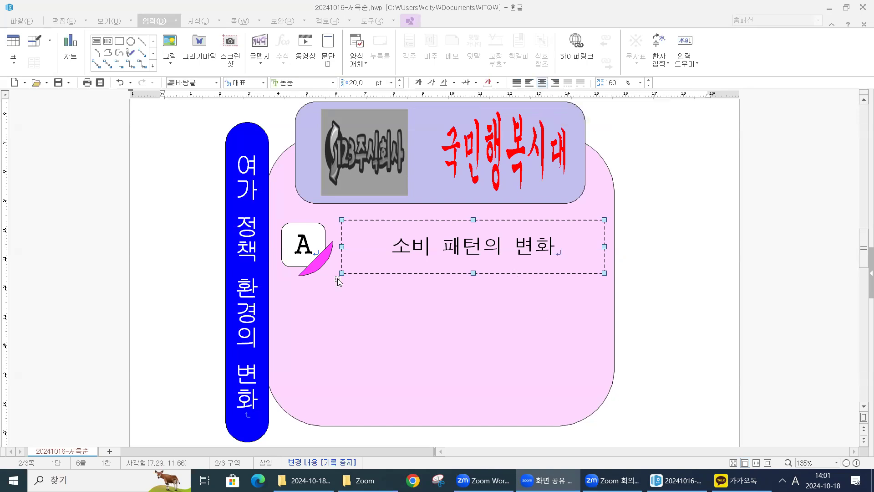
- Select the A box, its bow shape and the caption box together and copy them into two more rows below, inside the pink shape
click(321, 270)
shift+click(321, 268)
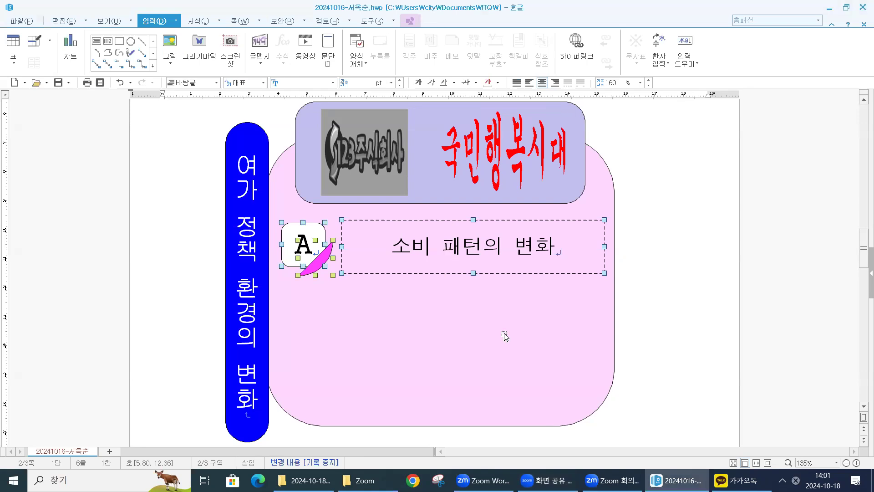
drag(381, 235, 387, 377)
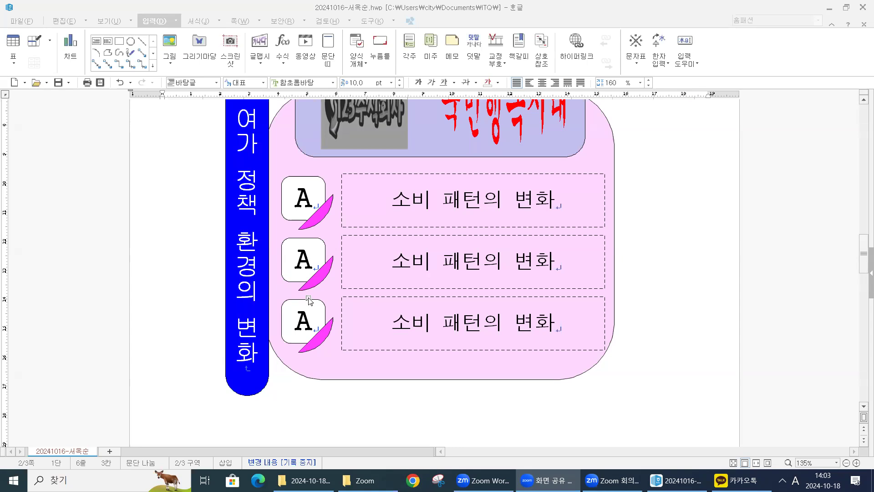
- Change the fill colour of the second row's bow shape to green
click(321, 274)
click(337, 175)
click(357, 204)
click(584, 122)
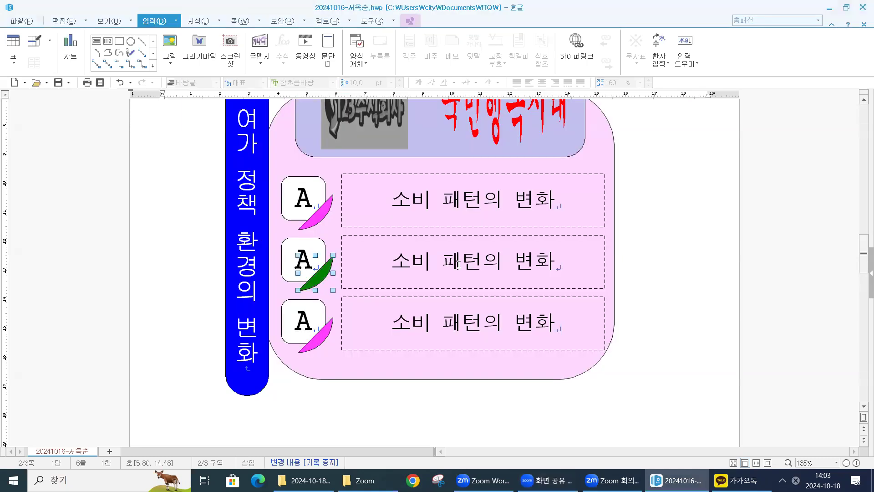
- Change the fill colour of the third row's bow shape to brown and deselect it
double_click(319, 341)
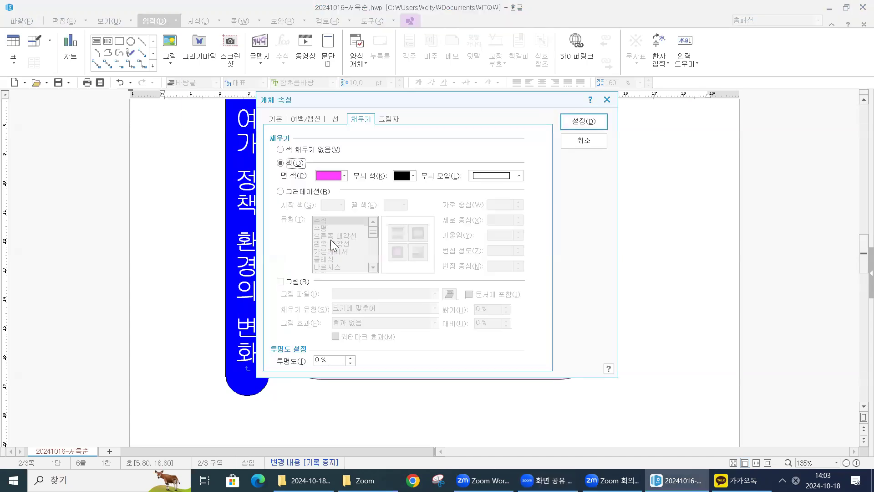
click(344, 179)
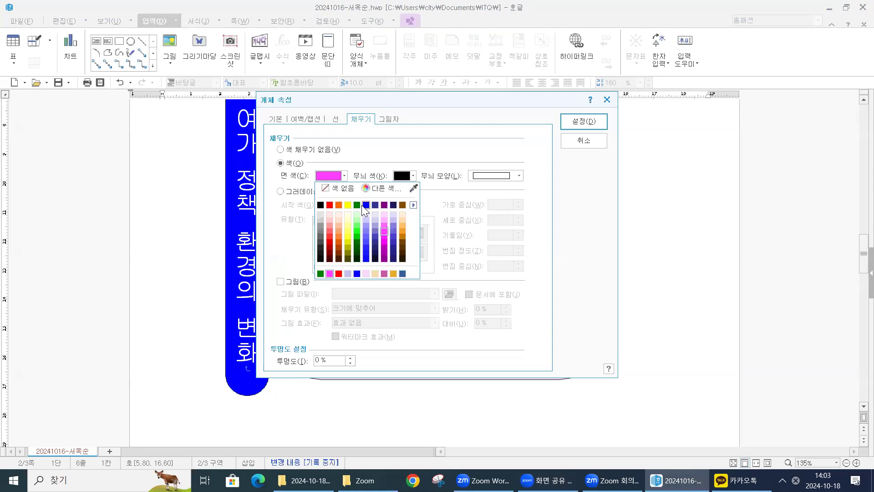
click(366, 205)
click(345, 176)
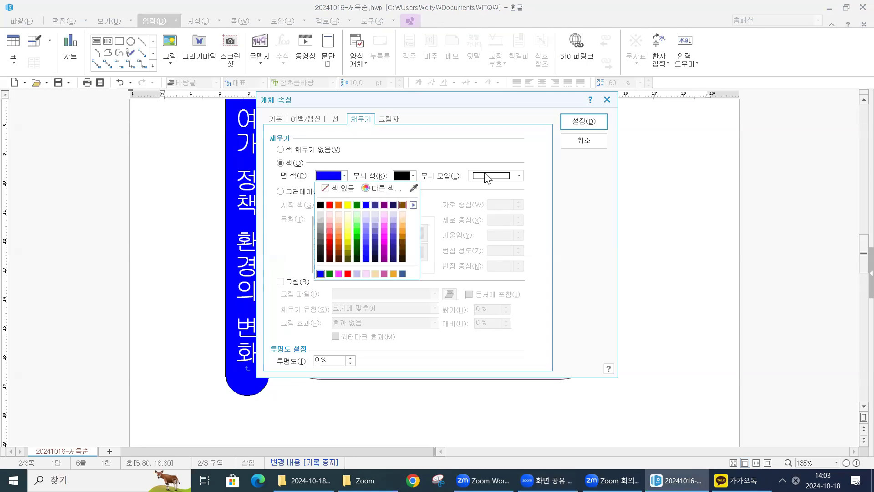
click(582, 122)
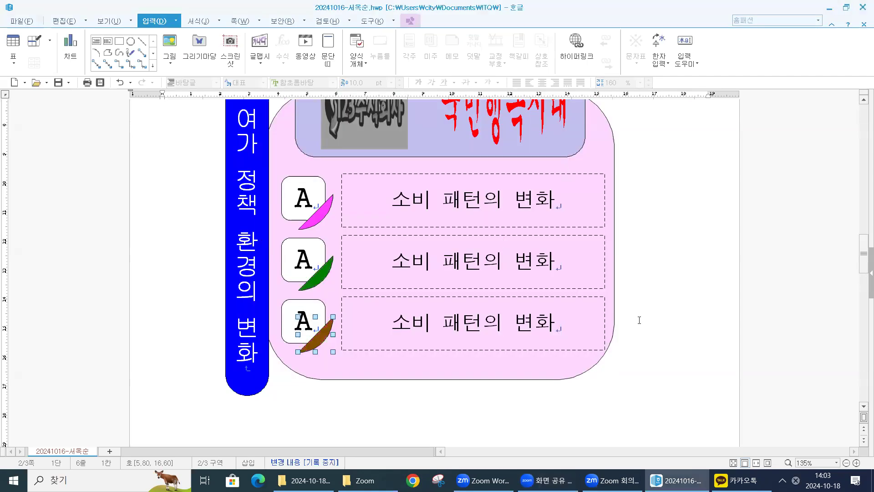
key(Escape)
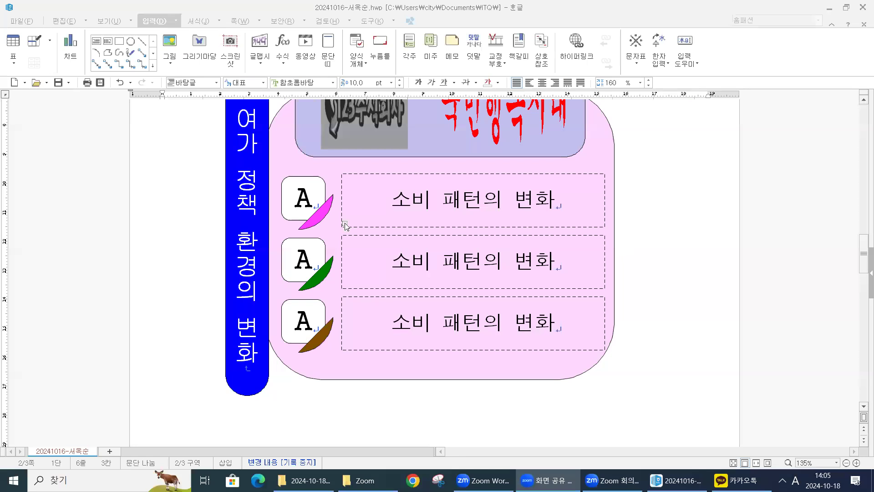
- Replace the letter in the second row's box with B
click(309, 255)
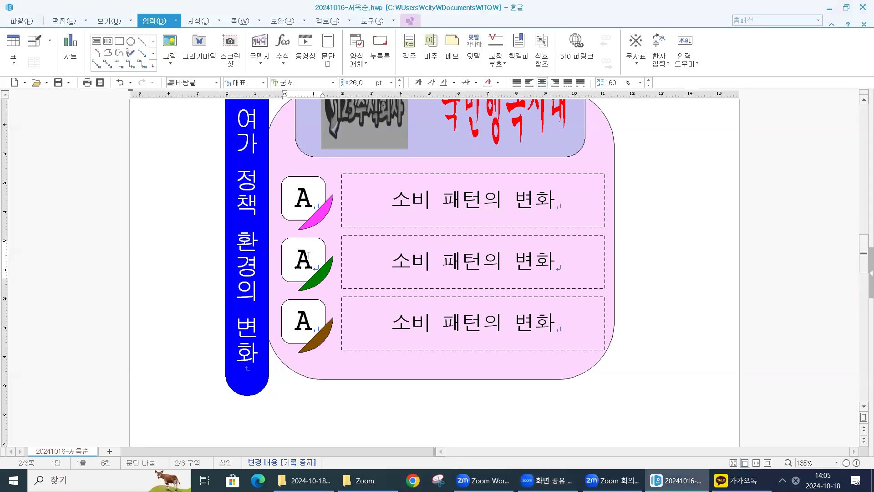
key(BackSpace)
text(ㅠ)
key(BackSpace)
text(B)
- Replace the second row's caption text with 웰빙 라이프 추구
drag(568, 264, 365, 261)
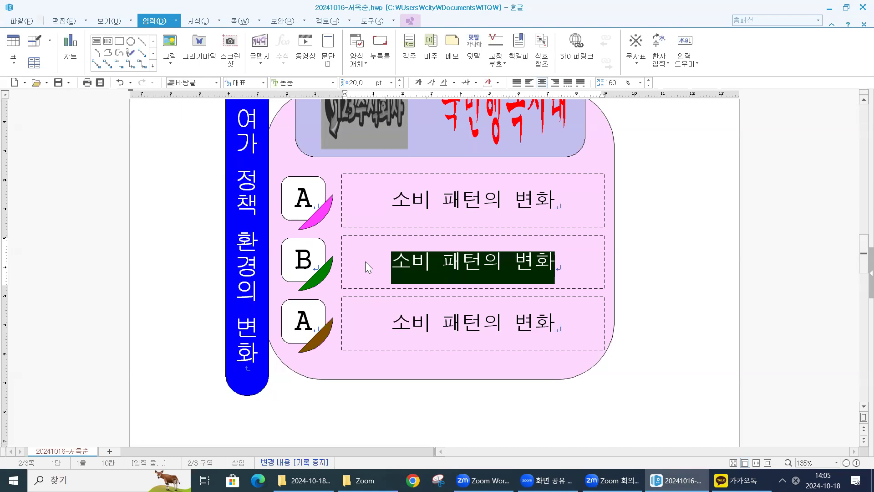
text(DNP)
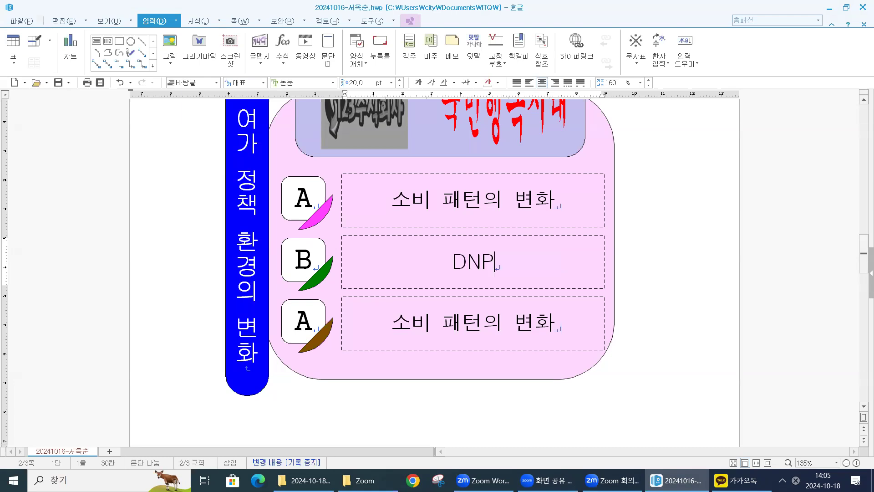
key(BackSpace)
key(BackSpace)
key(BackSpace)
text(웰빙)
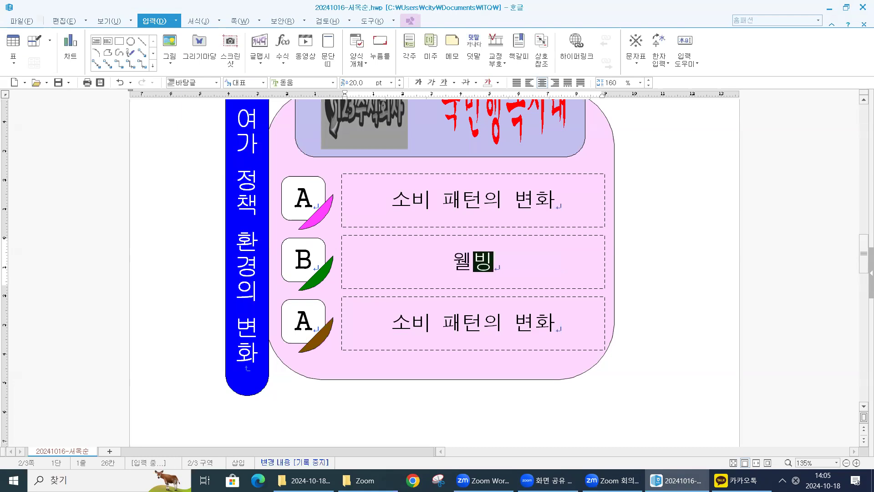
text( 랑)
text(이프)
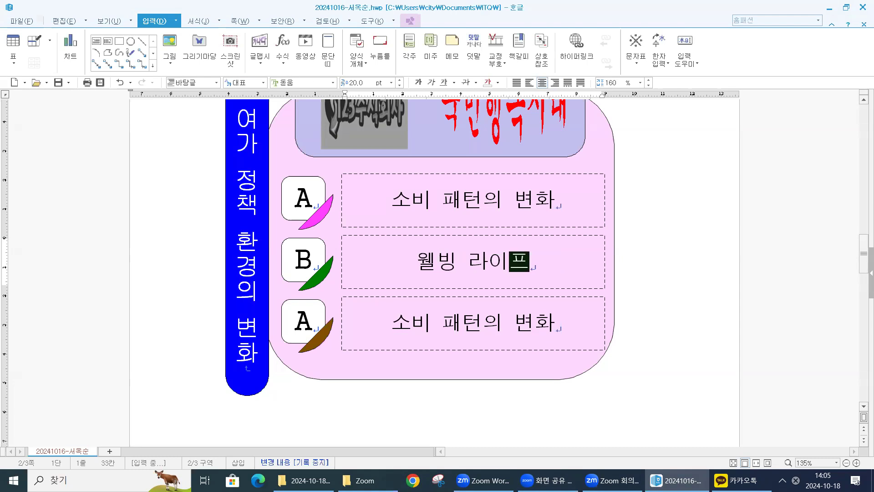
text( 추구)
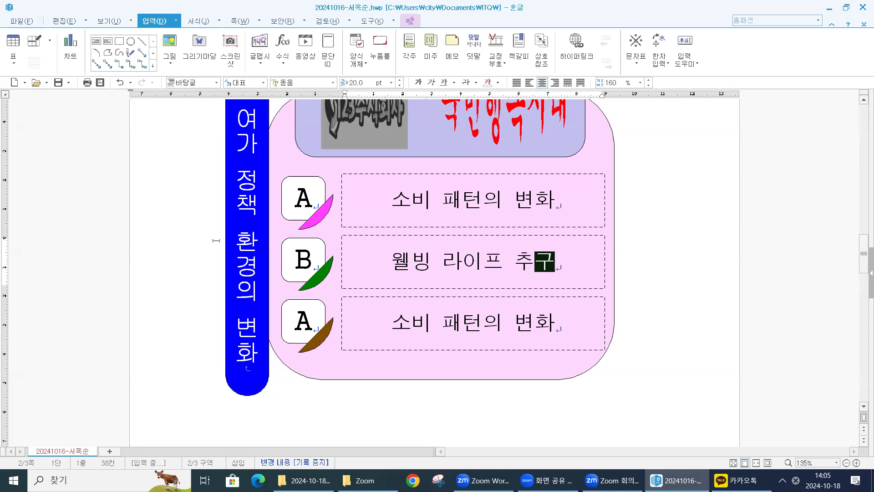
- Replace the letter in the third row's box with C
click(299, 322)
text(ㅊ)
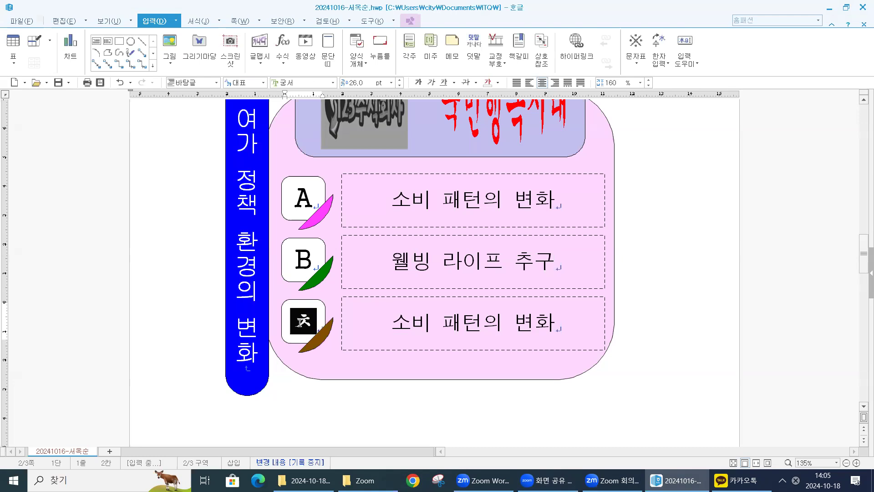
key(BackSpace)
text(C)
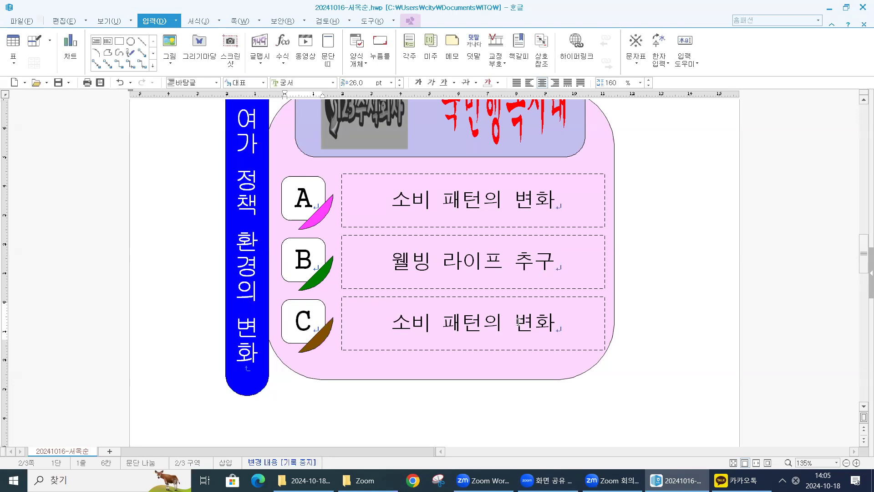
click(369, 321)
triple_click(369, 323)
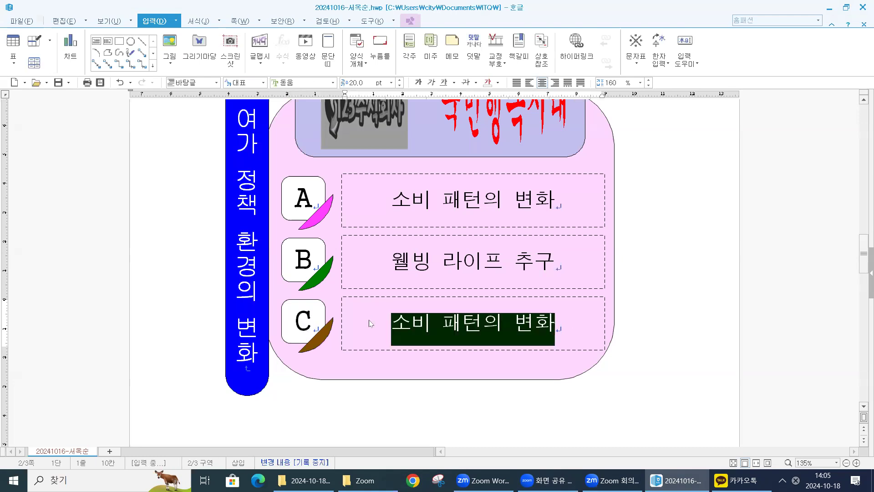
text(CK)
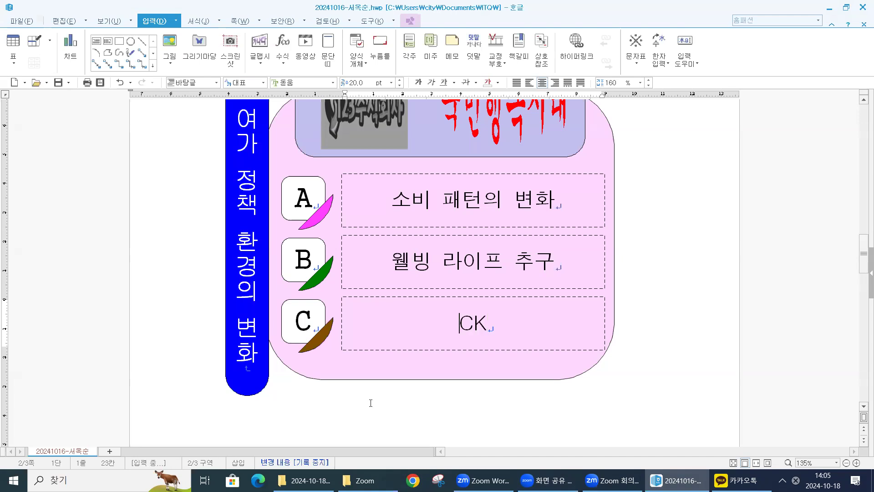
key(ctrl+z)
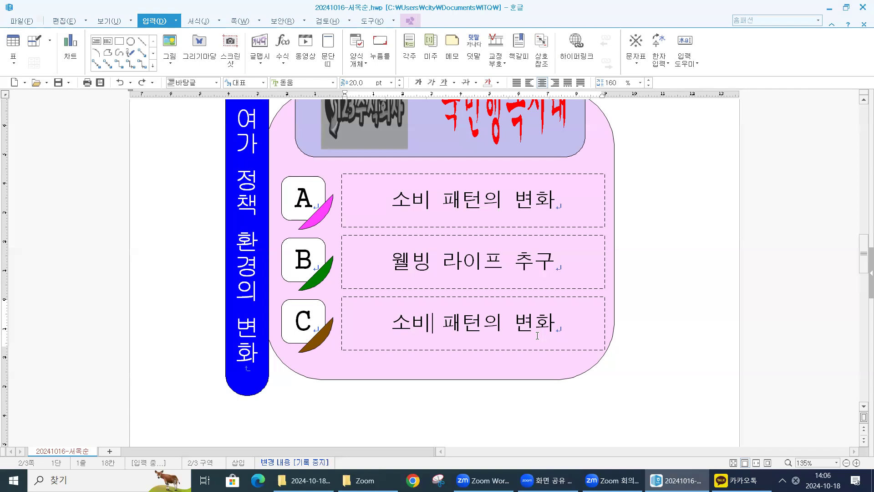
triple_click(388, 304)
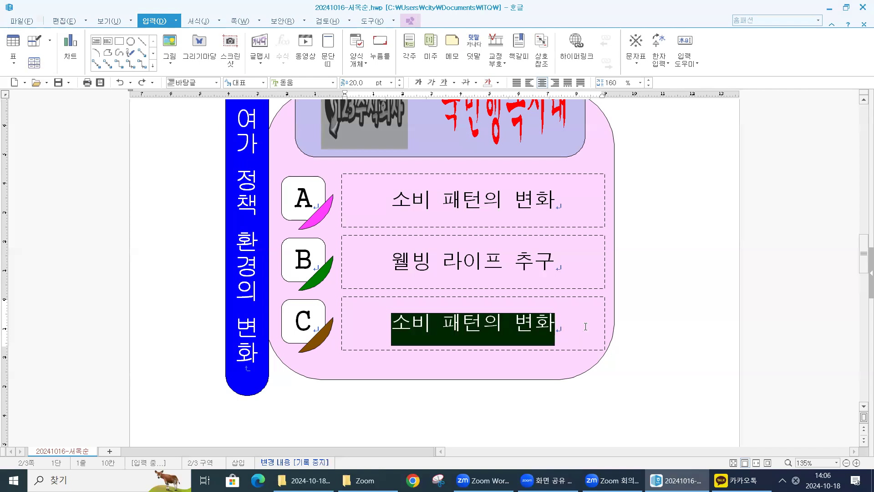
click(560, 326)
drag(557, 321, 514, 318)
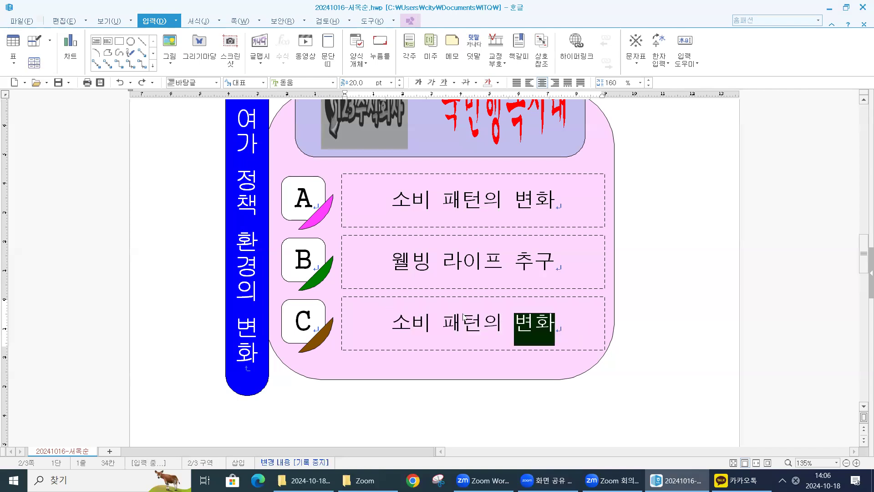
click(558, 318)
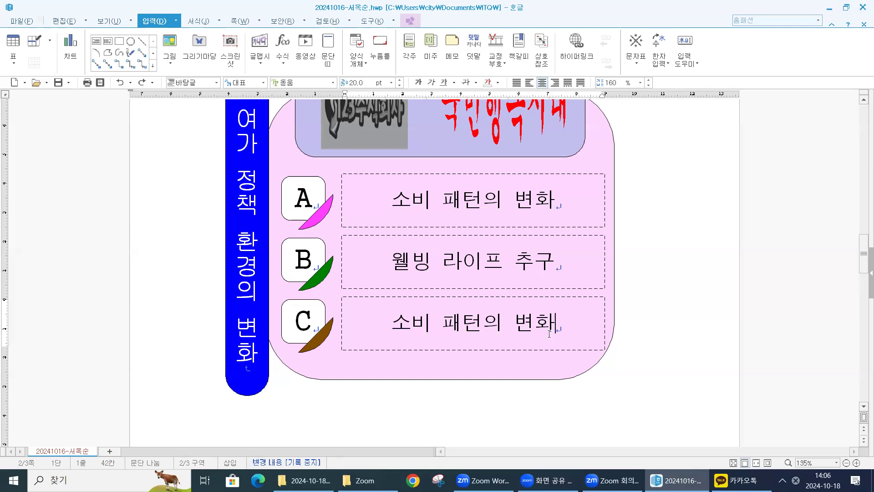
- Replace the third row's caption text with 창조산업의 성장 and leave the caption box
drag(566, 326, 359, 290)
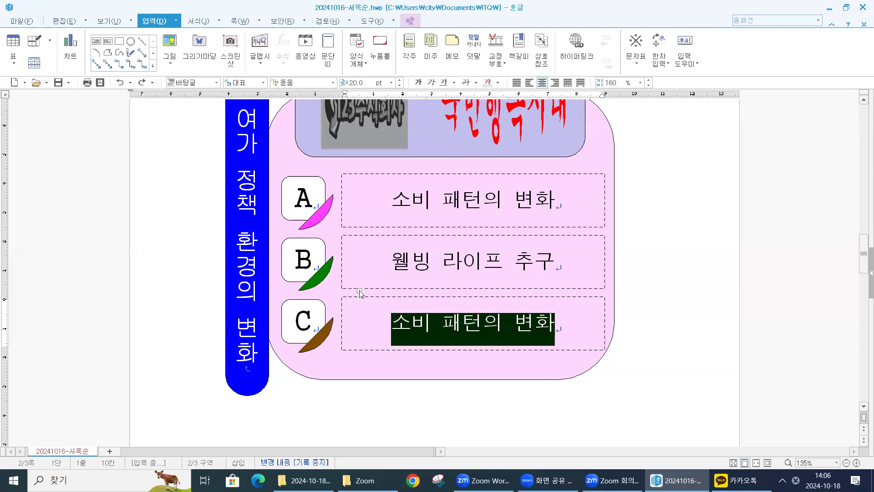
text(CLD)
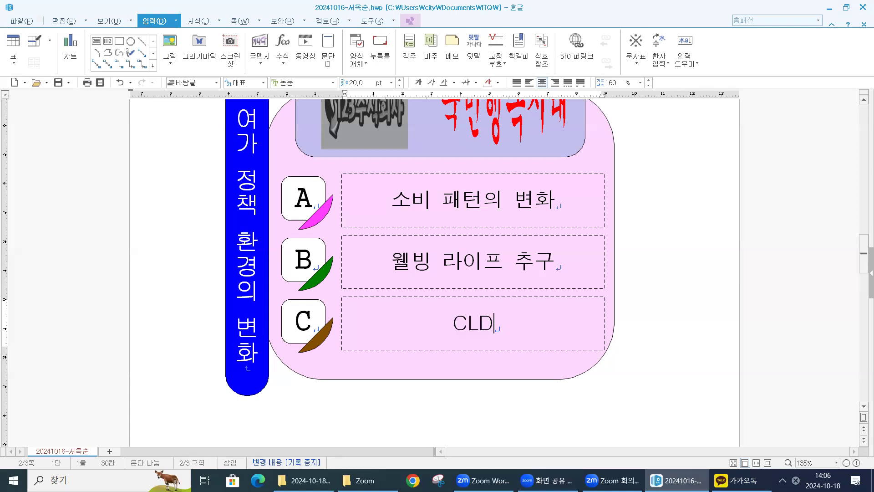
key(BackSpace)
key(BackSpace)
key(BackSpace)
text(창조)
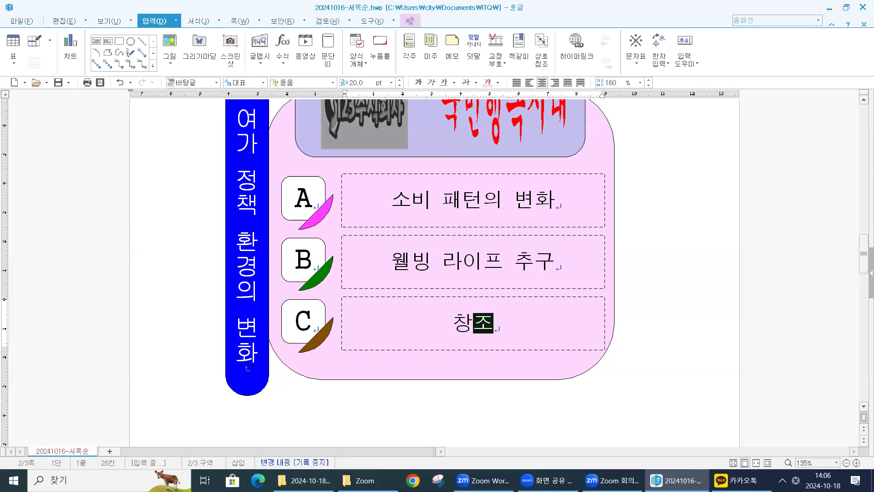
text(산업으)
text(의 ㅅ)
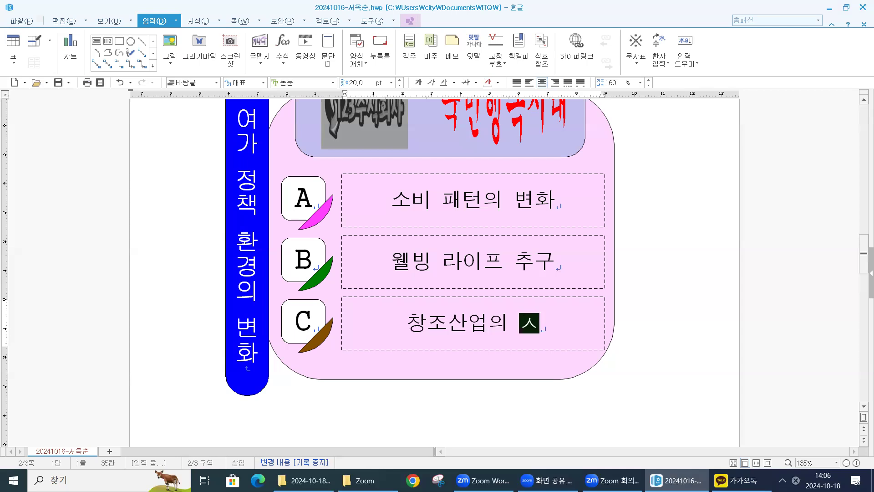
text(성장)
click(665, 336)
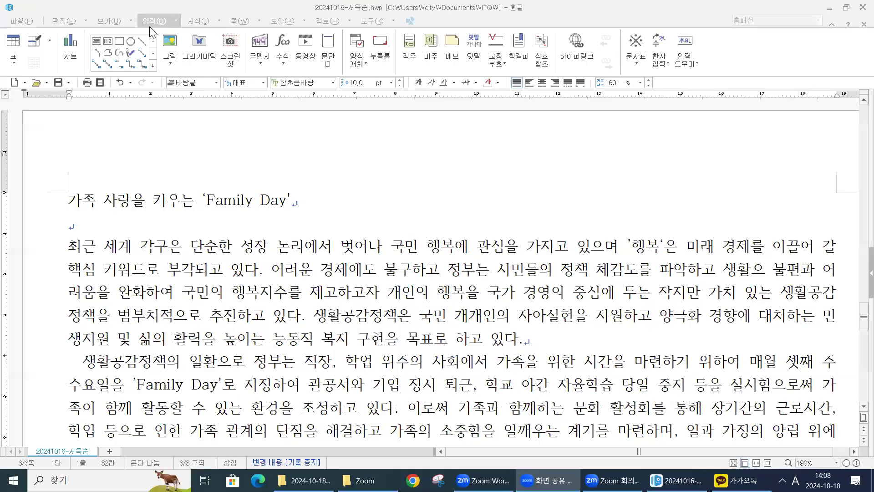
- Create a header on the Family Day page that applies to both pages (양 쪽)
click(241, 20)
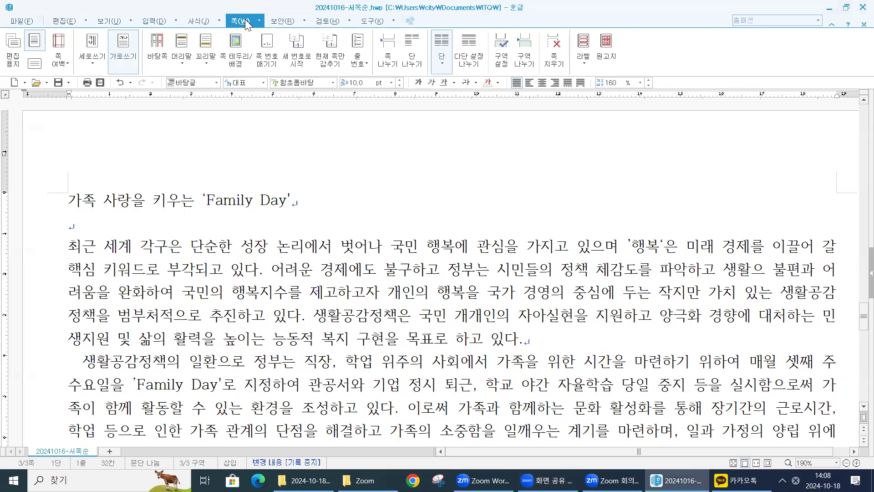
click(186, 61)
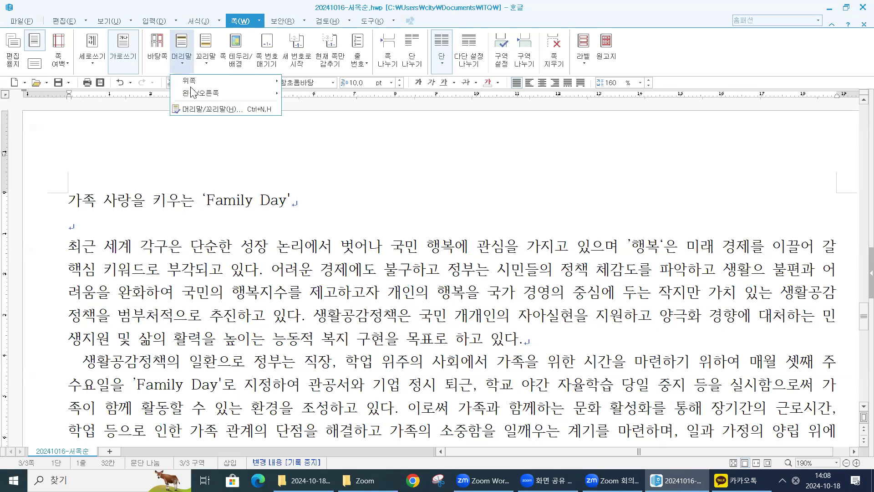
click(200, 113)
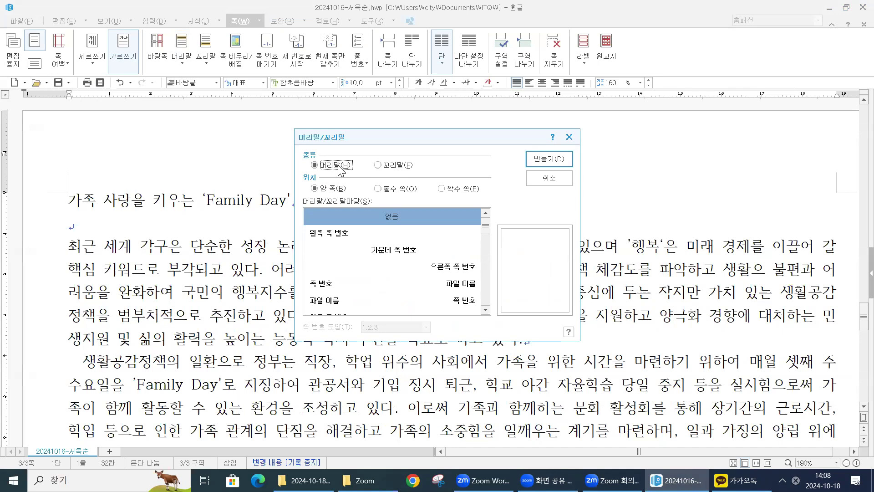
click(182, 63)
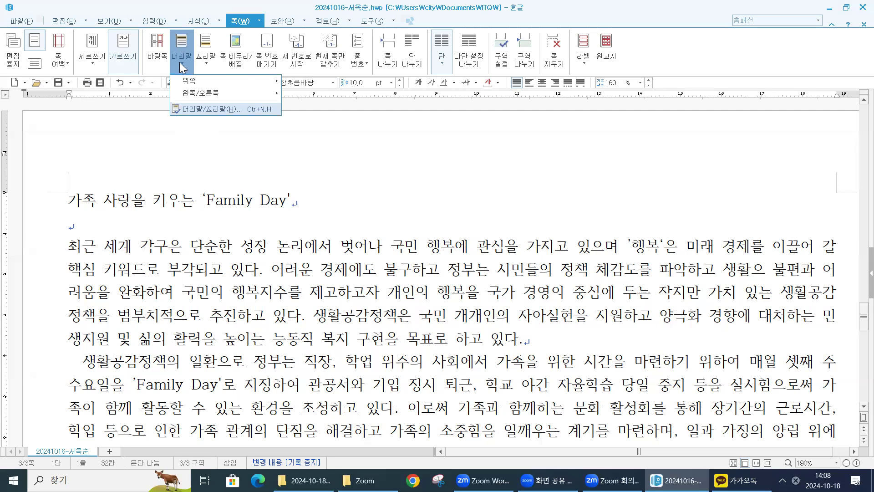
click(185, 112)
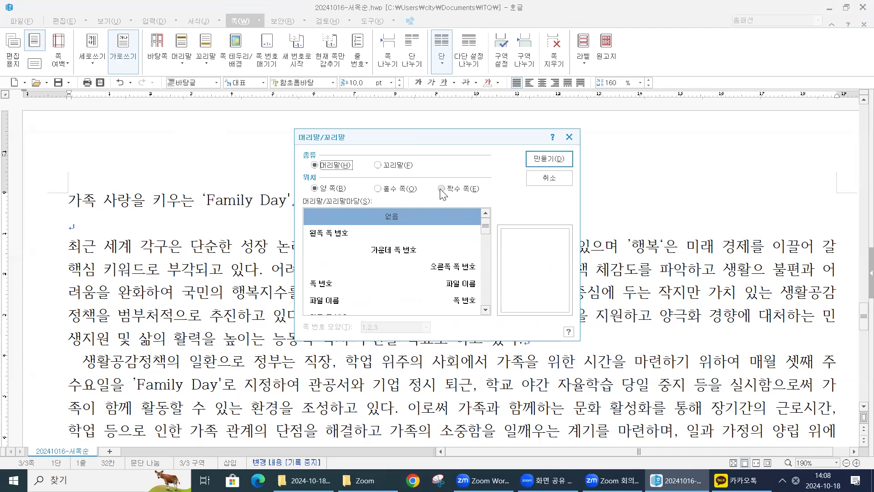
click(326, 189)
click(548, 159)
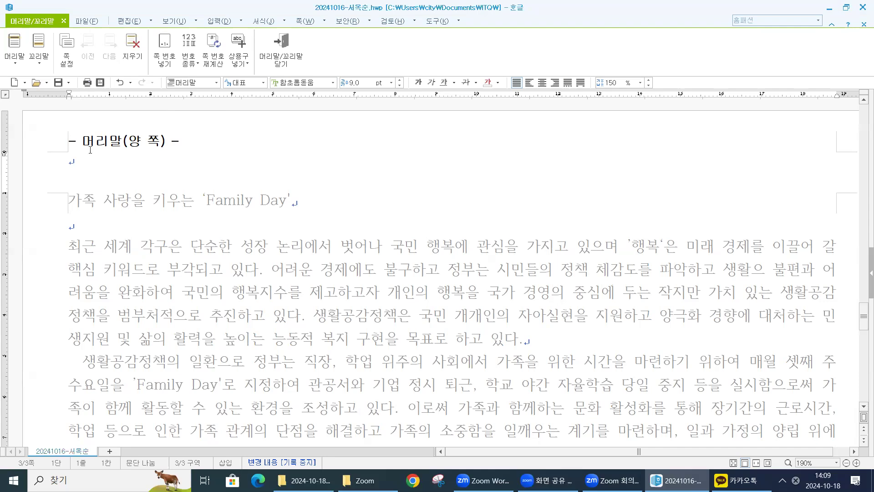
- Format the header line with the 바탕 font at 10 pt and right alignment
click(333, 83)
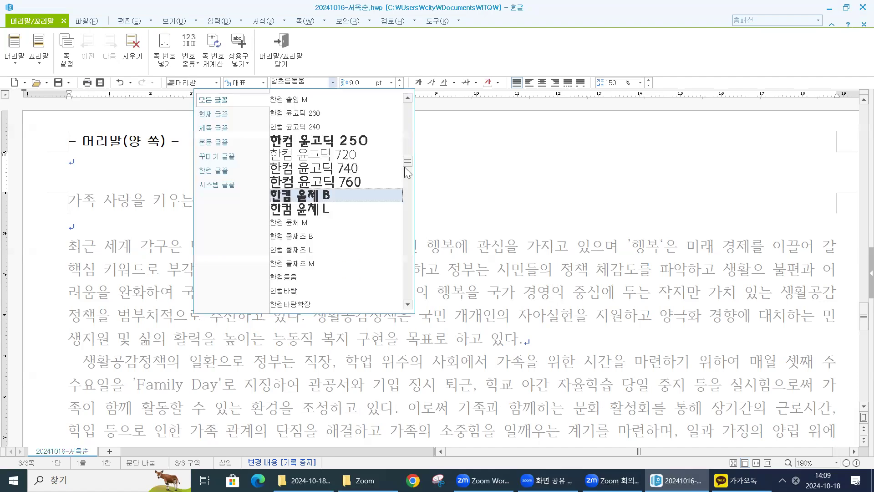
click(405, 116)
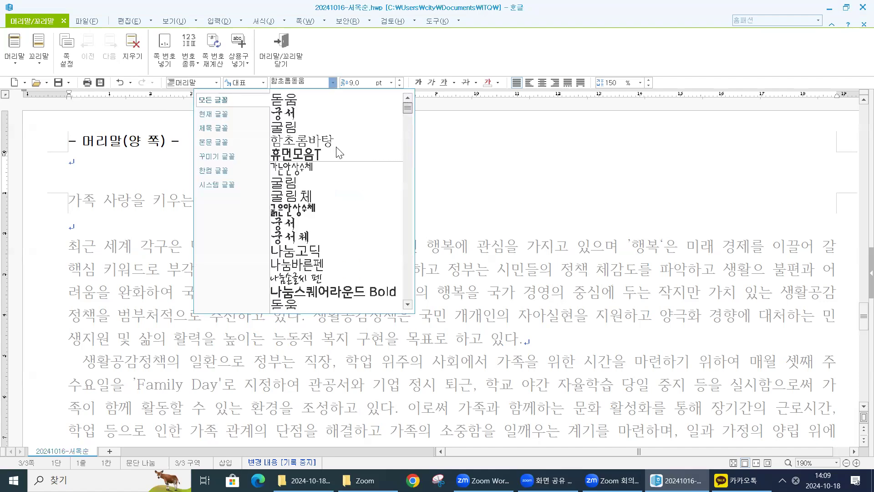
scroll(311, 263, down, 3)
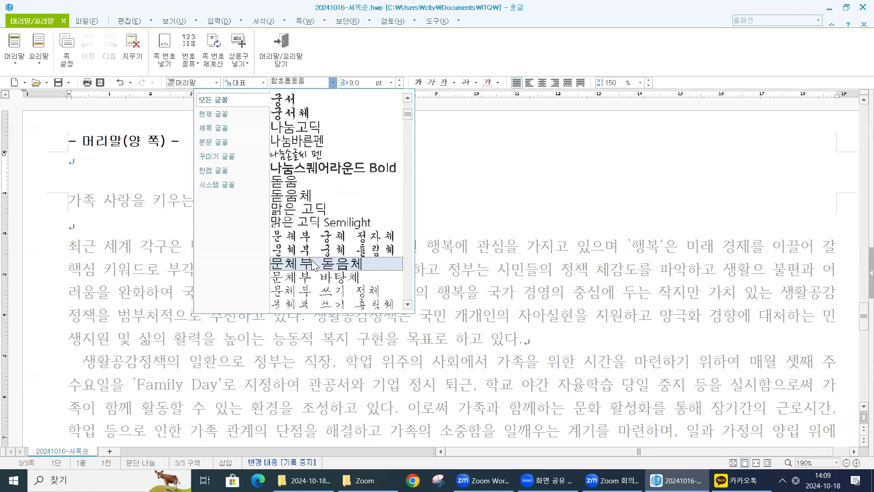
scroll(311, 263, down, 3)
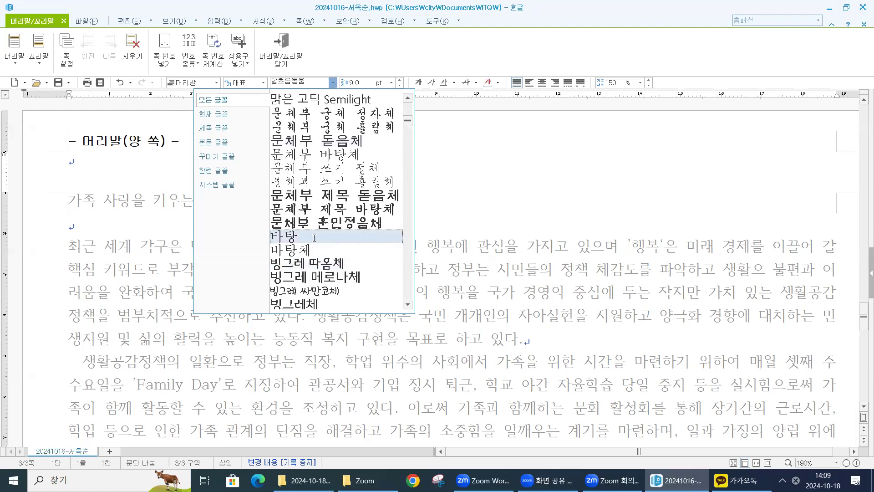
click(314, 237)
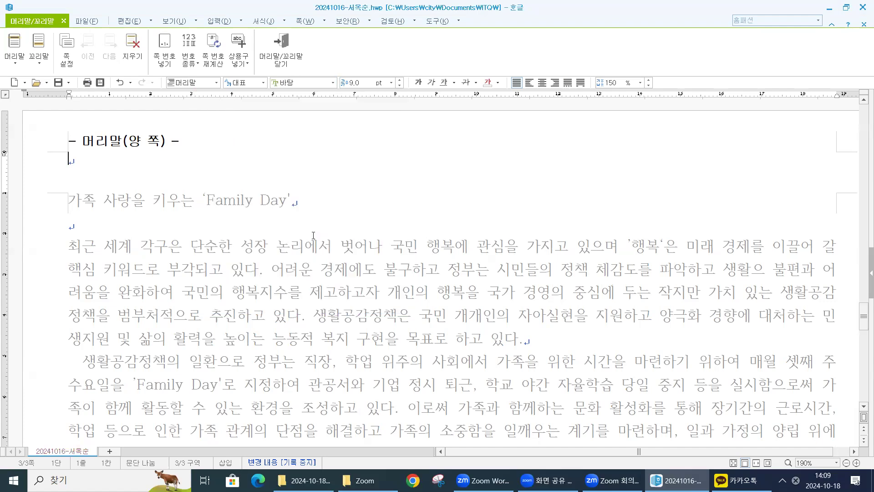
click(391, 82)
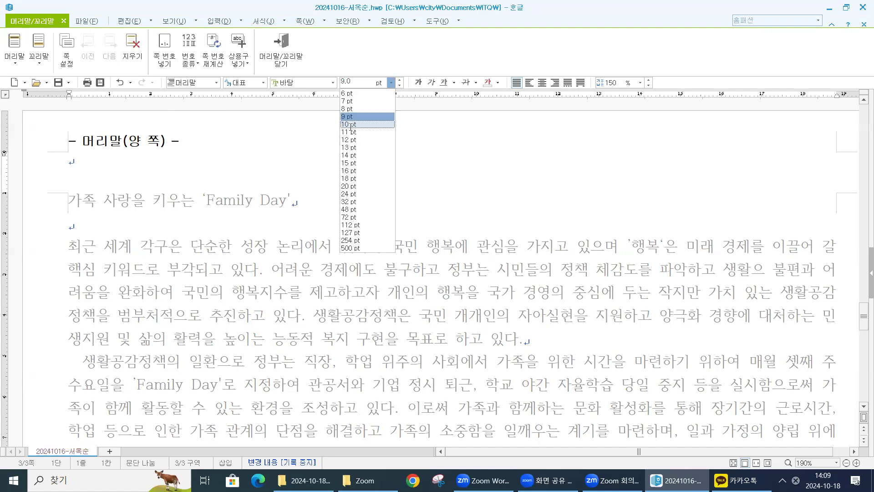
click(351, 125)
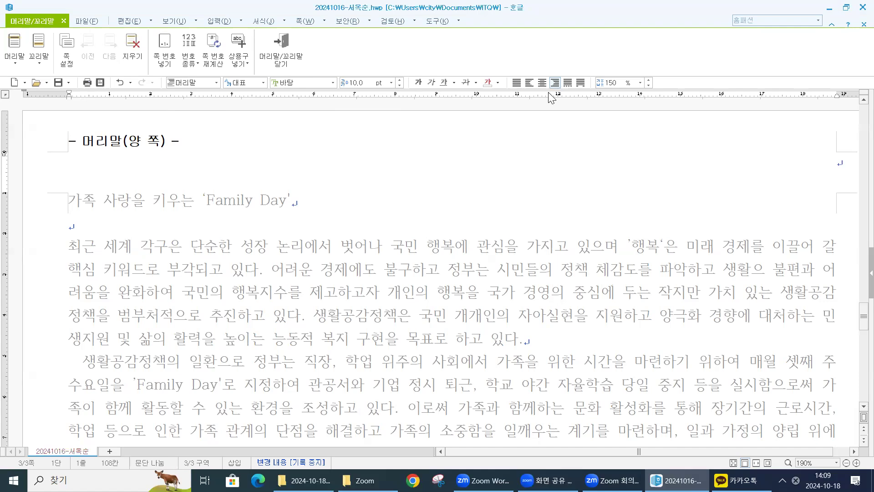
- Enter 국민행복시대 as the header text and close header editing
text(국민)
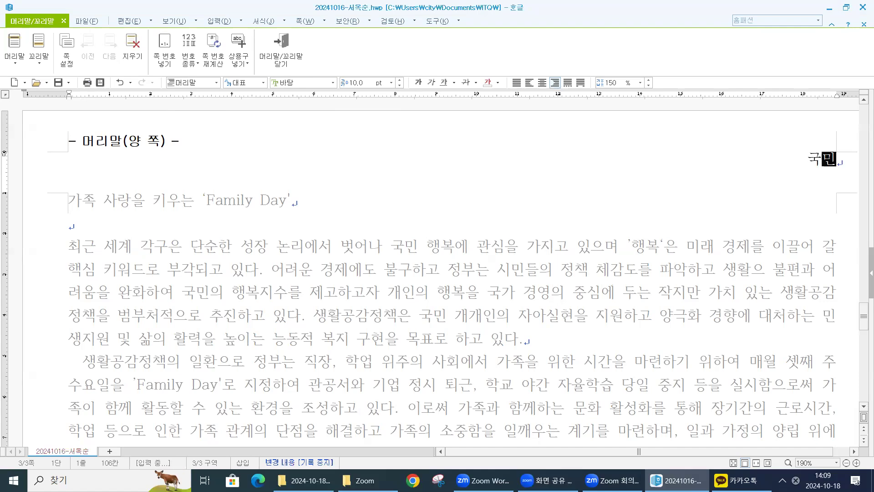
text(행복시대)
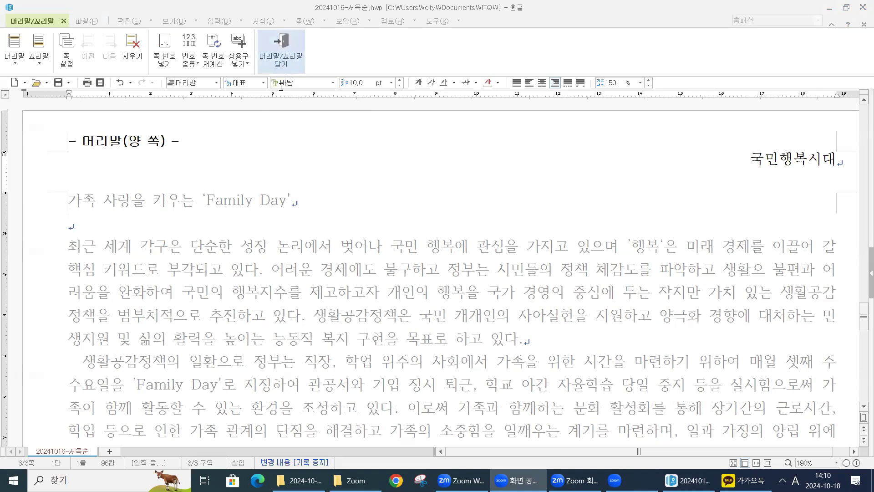
click(287, 46)
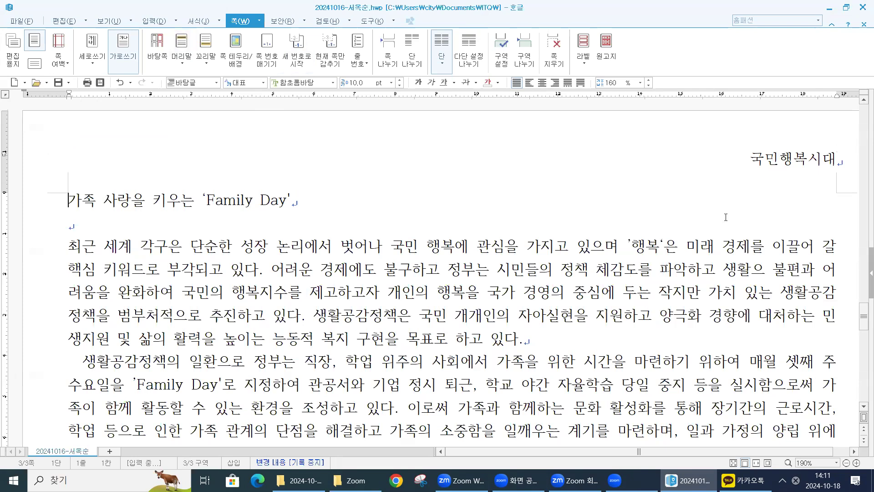
double_click(765, 156)
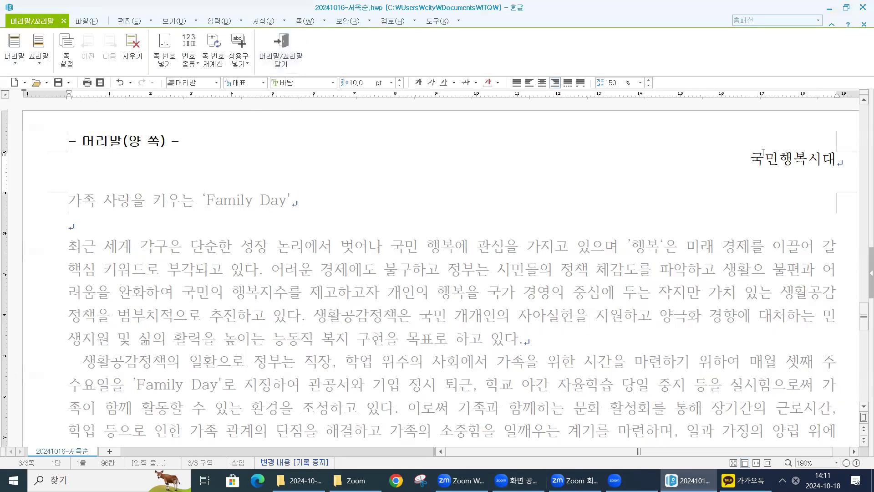
click(289, 57)
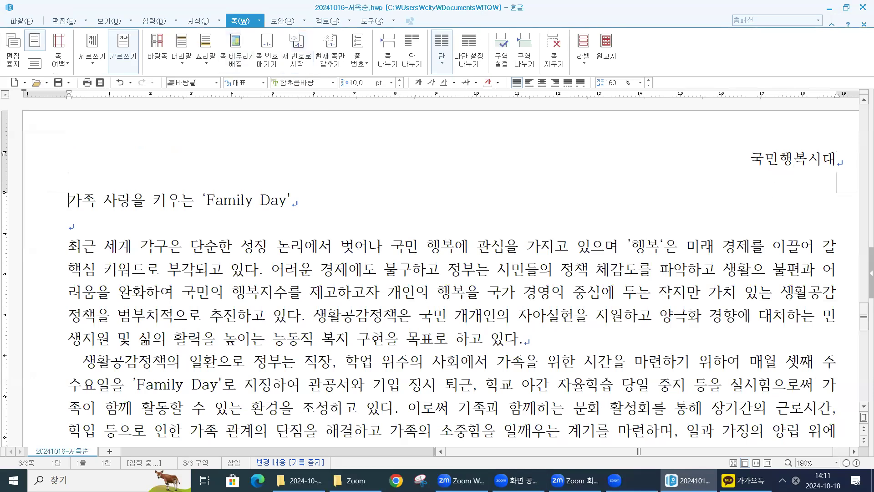
- Add the ruby text (덧말) 행복한 투자 above the title line 가족 사랑을 키우는 'Family Day'
click(90, 209)
click(65, 203)
drag(65, 202, 326, 214)
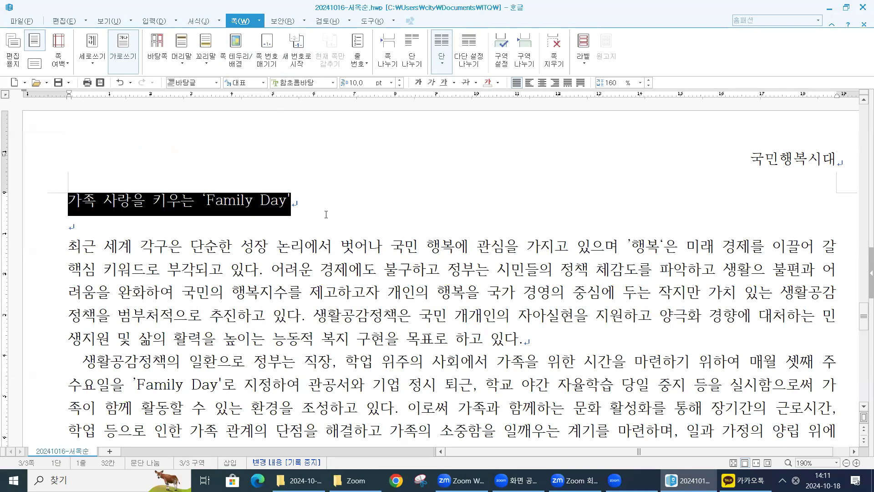
drag(257, 202, 271, 188)
click(181, 200)
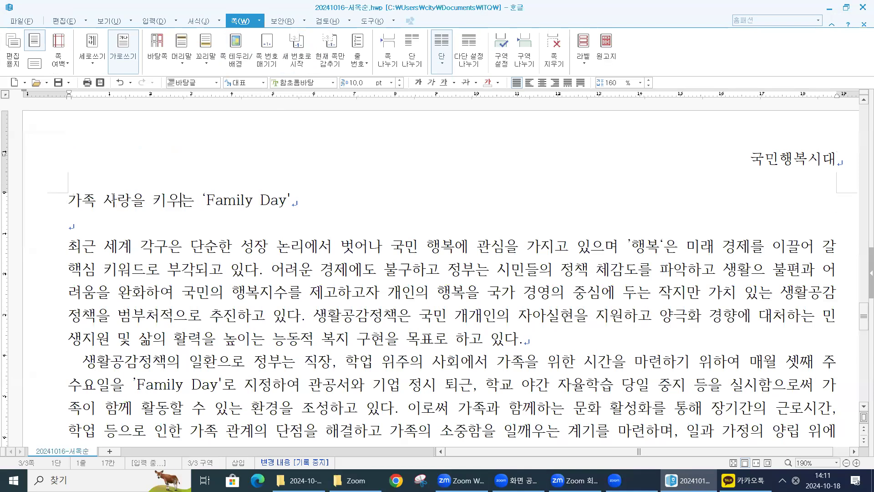
triple_click(263, 211)
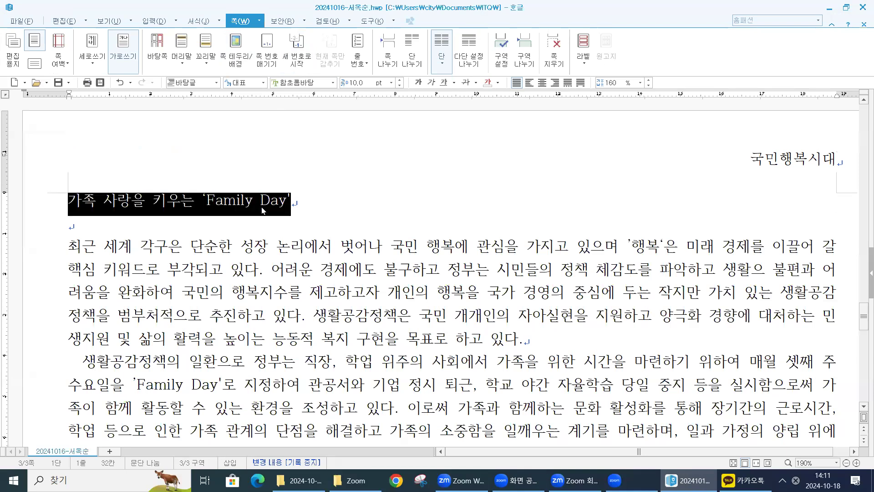
click(154, 21)
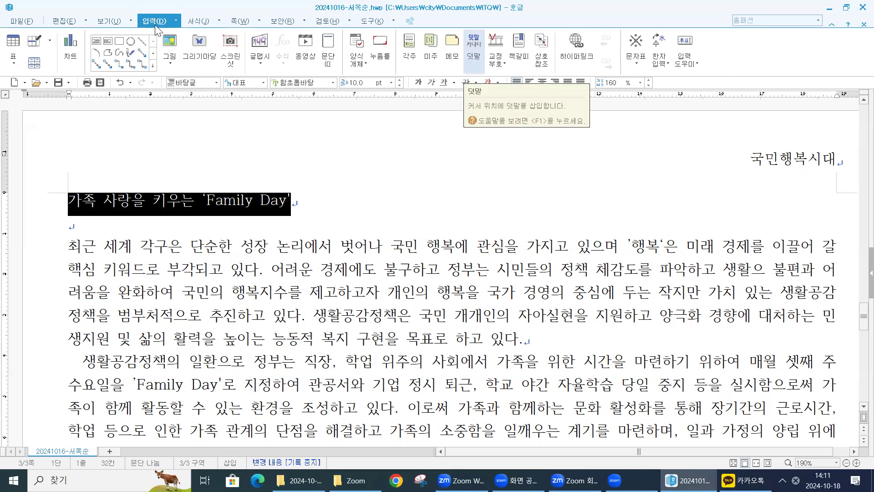
click(481, 59)
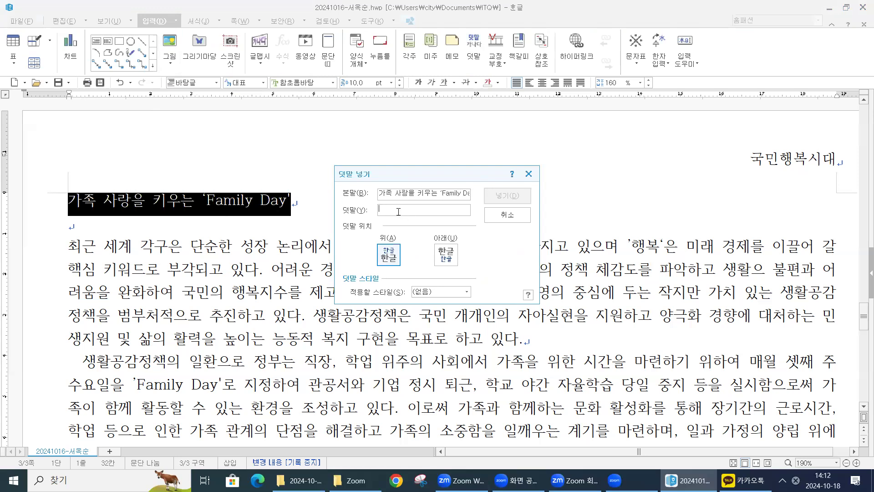
text(하ㅇㅂ)
key(BackSpace)
key(BackSpace)
text(행복한 투자)
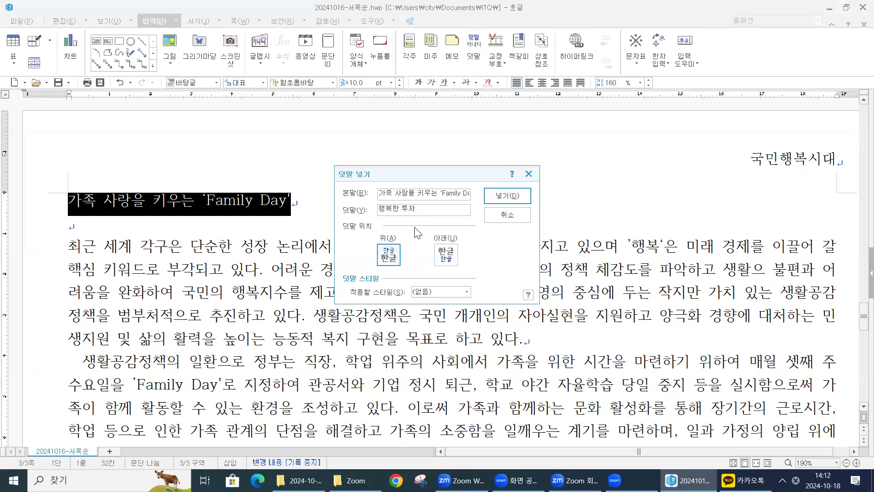
click(419, 209)
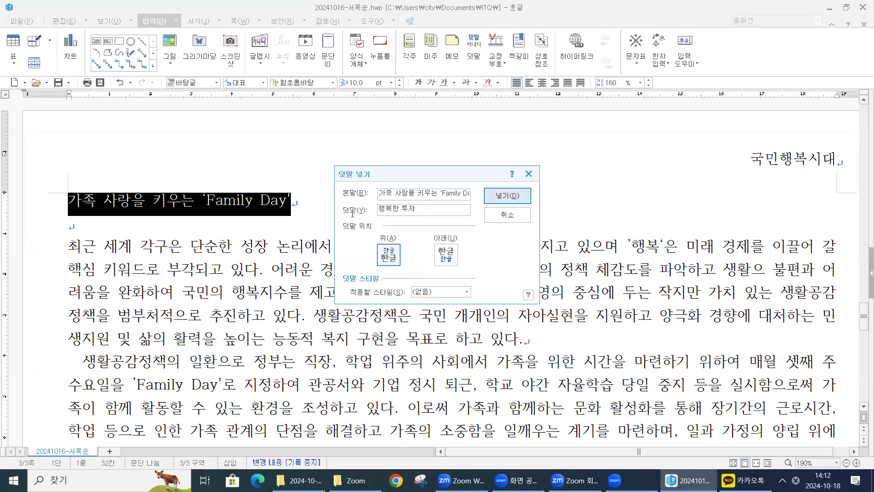
key(Return)
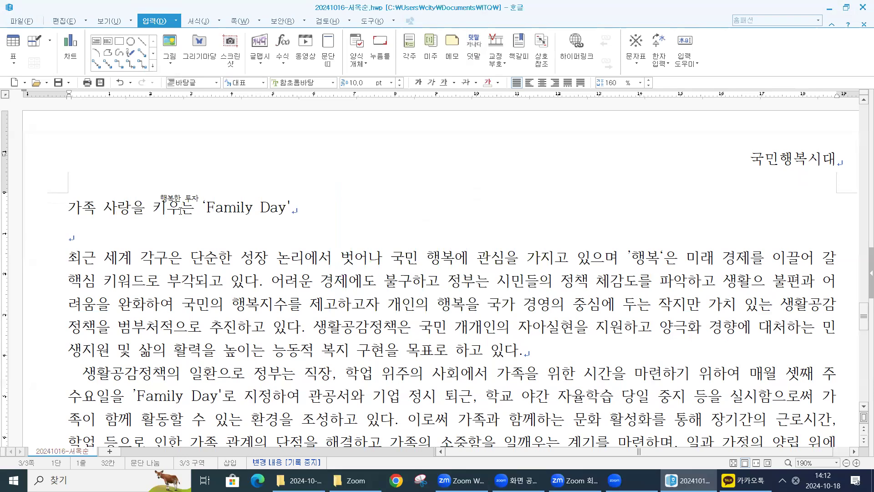
- Format the title line with the 돋움 font at 20 pt, bold and centre-aligned
triple_click(181, 211)
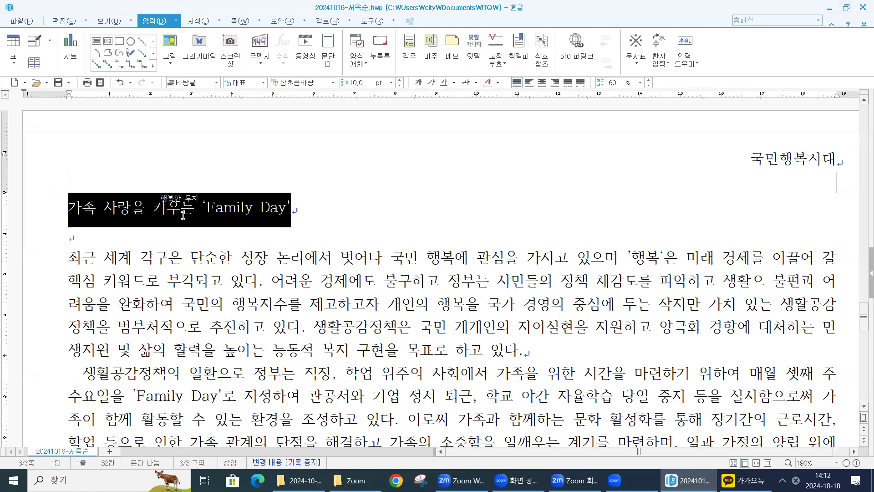
click(333, 83)
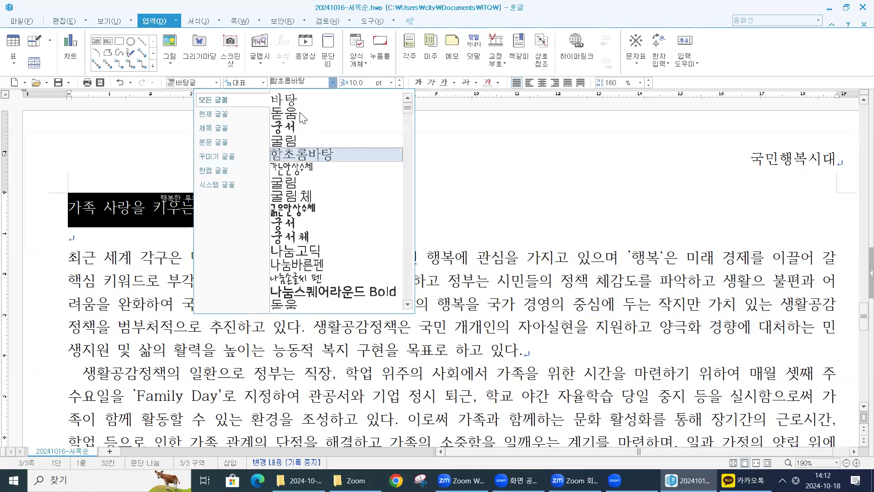
click(300, 114)
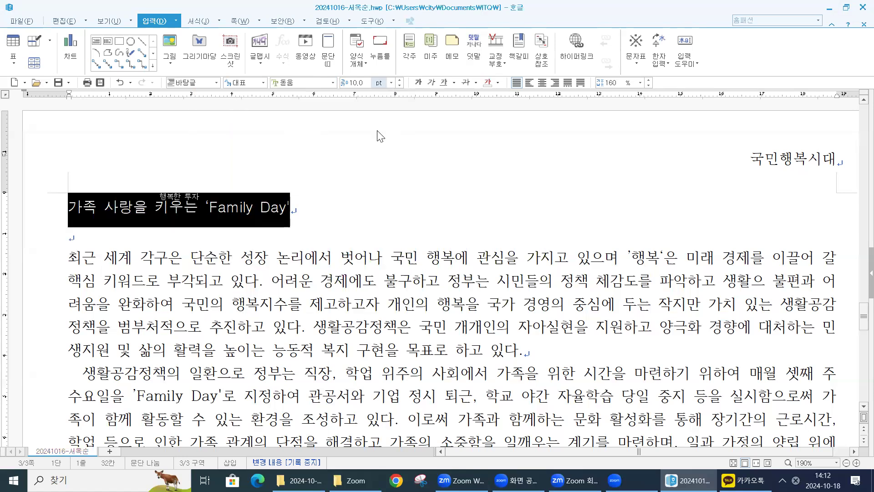
click(390, 83)
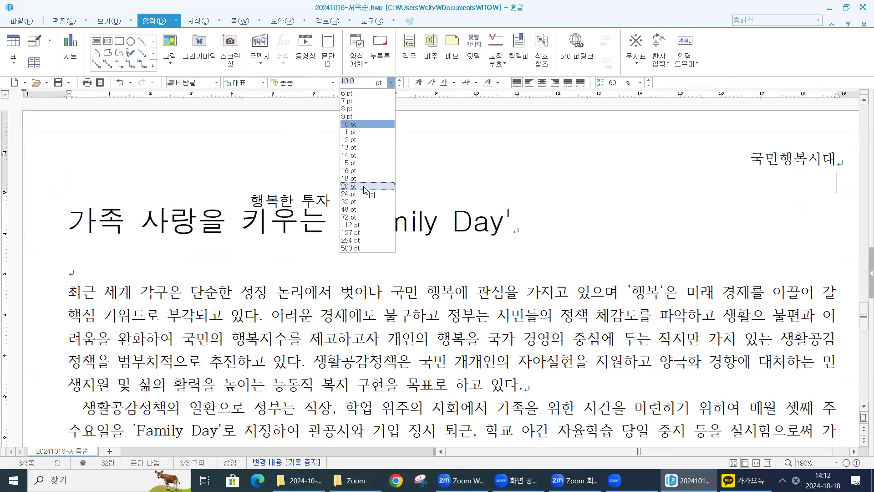
click(365, 186)
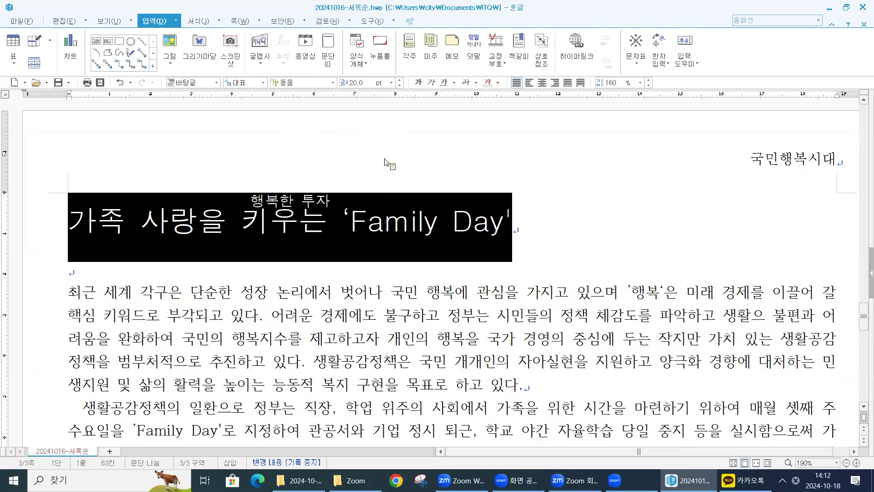
click(418, 82)
key(ctrl+shift+c)
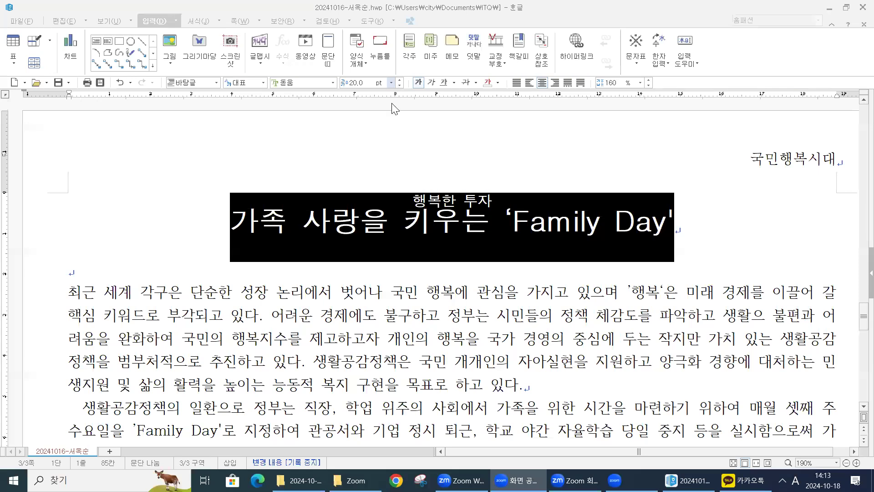
- Increase the title's font size to 22 pt and deselect the title
click(391, 82)
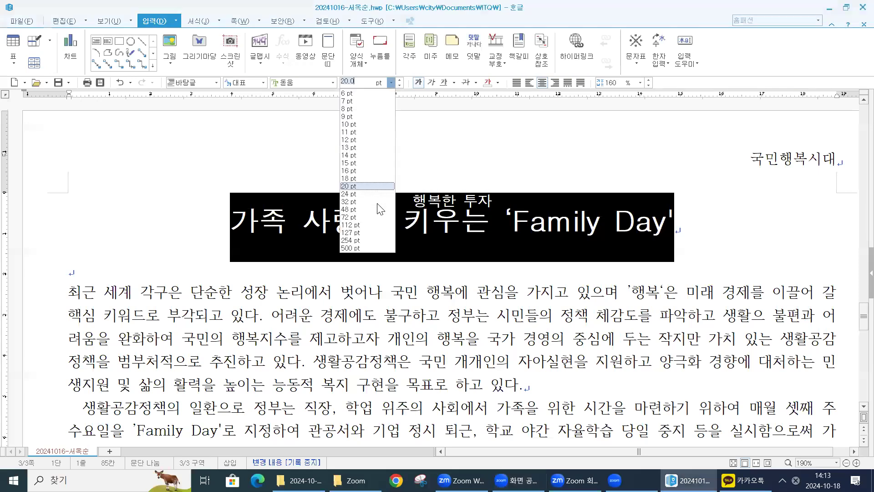
click(400, 81)
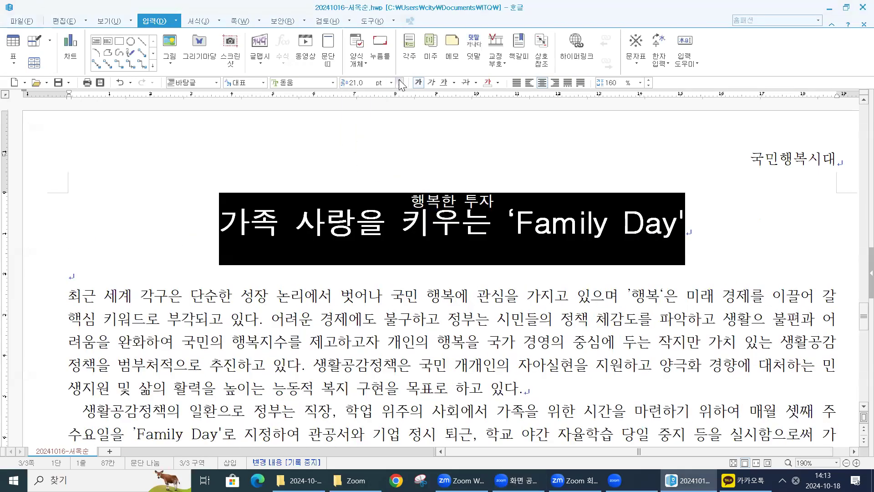
click(400, 81)
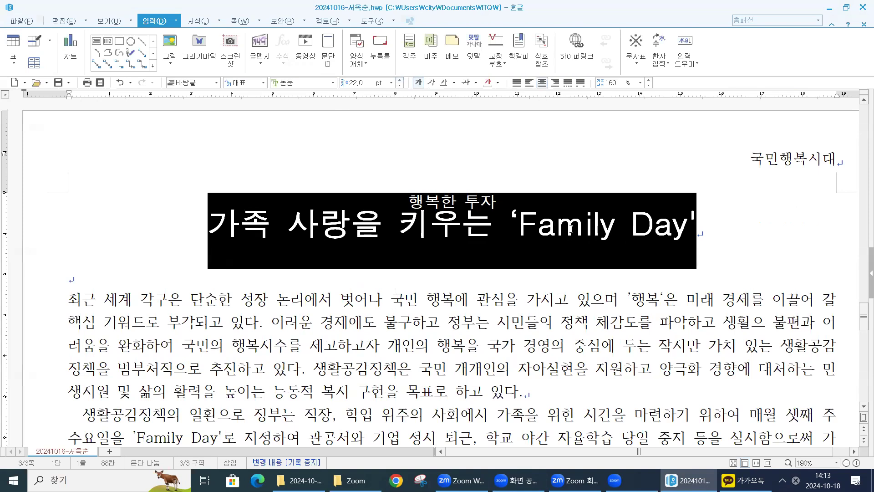
click(518, 299)
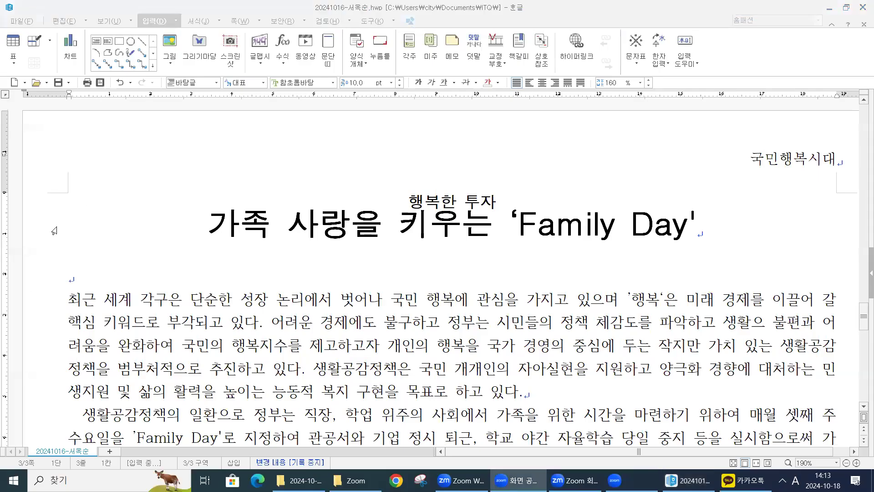
- Start a first-letter decoration (문단 첫 글자 장식) for the opening body paragraph and choose the two-line shape
scroll(84, 365, down, 2)
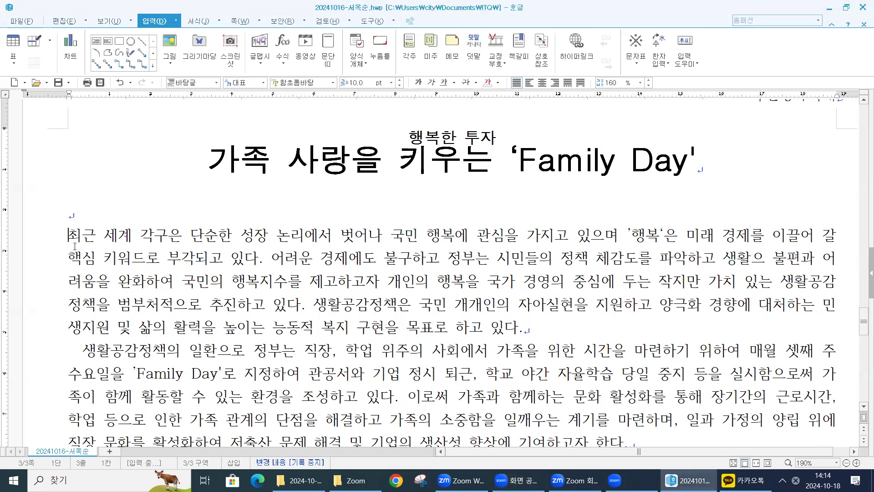
click(71, 351)
key(Right)
key(Right)
click(199, 21)
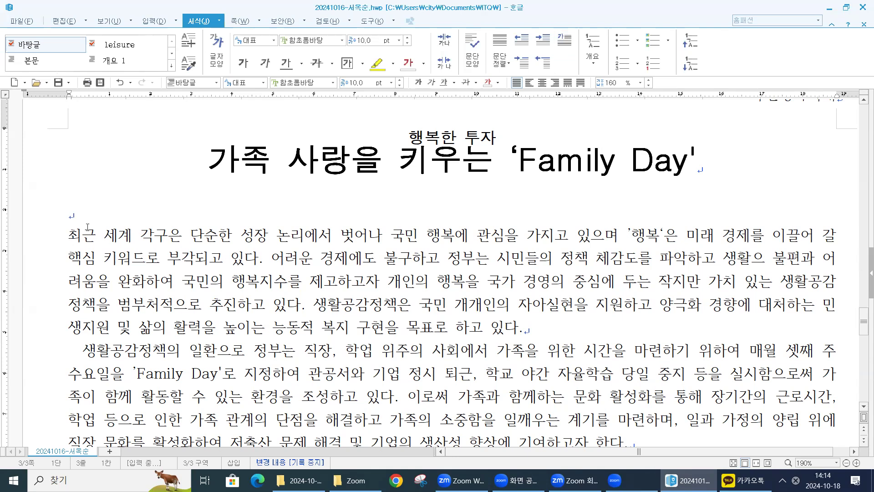
click(219, 21)
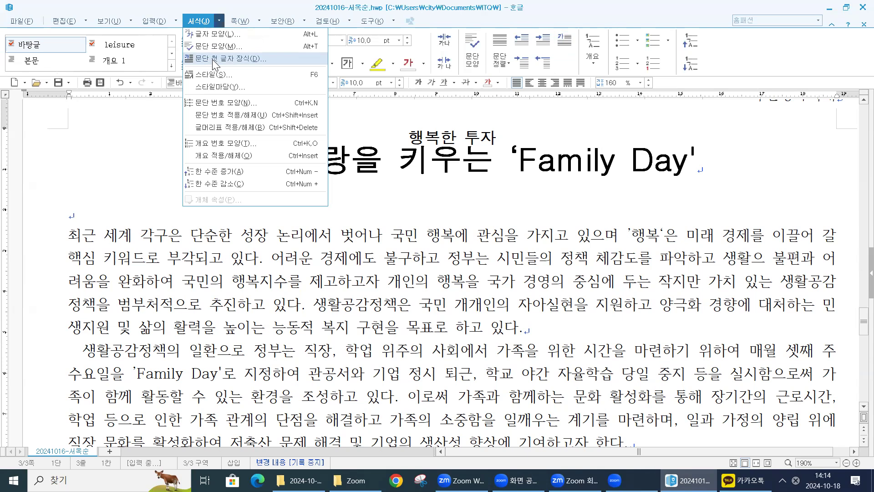
click(212, 59)
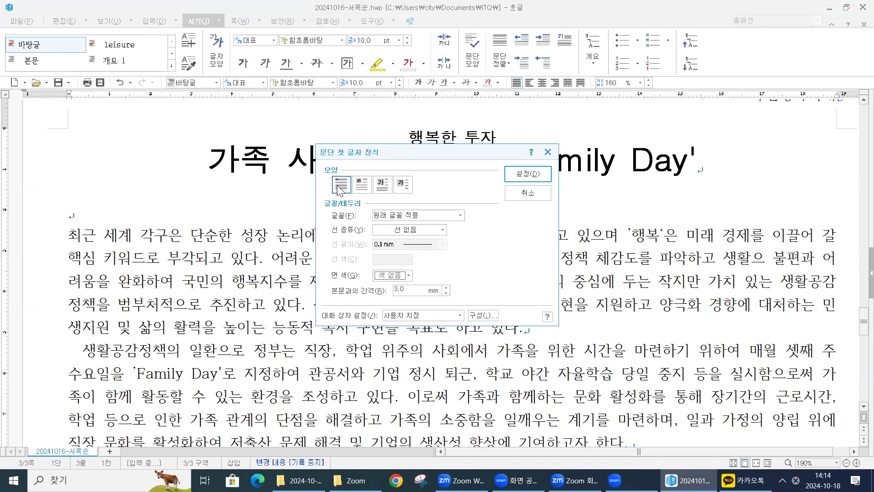
click(361, 186)
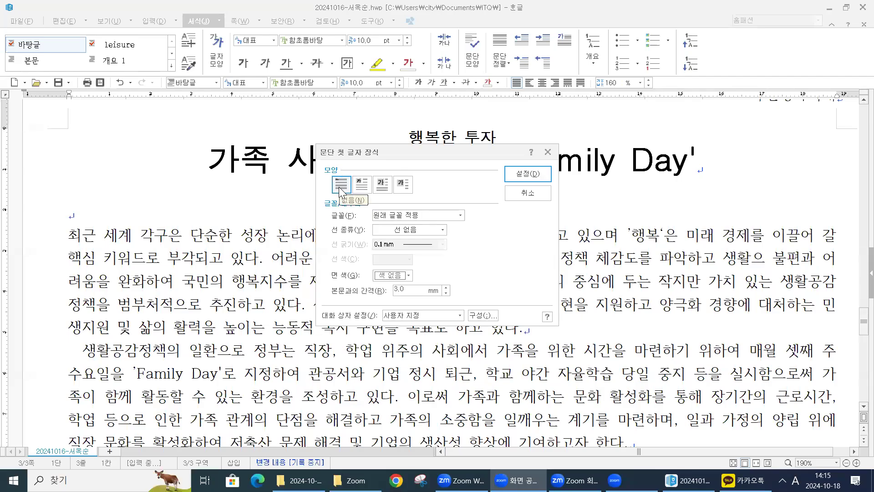
click(362, 187)
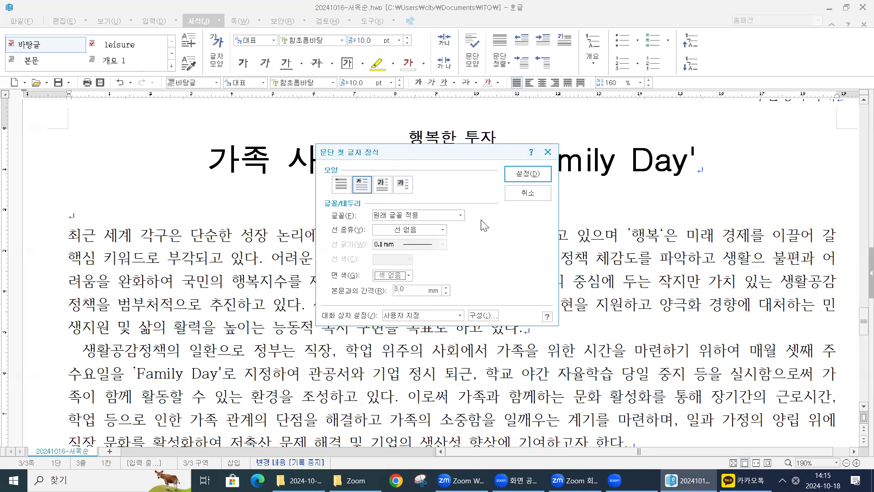
- Give the first-letter decoration the 궁서 font and a yellow fill from the 오피스 palette, and apply it
click(424, 215)
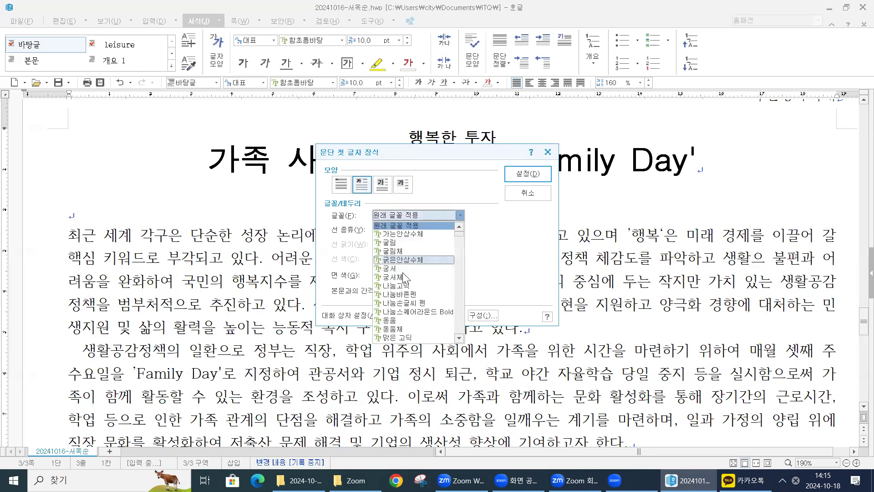
click(403, 270)
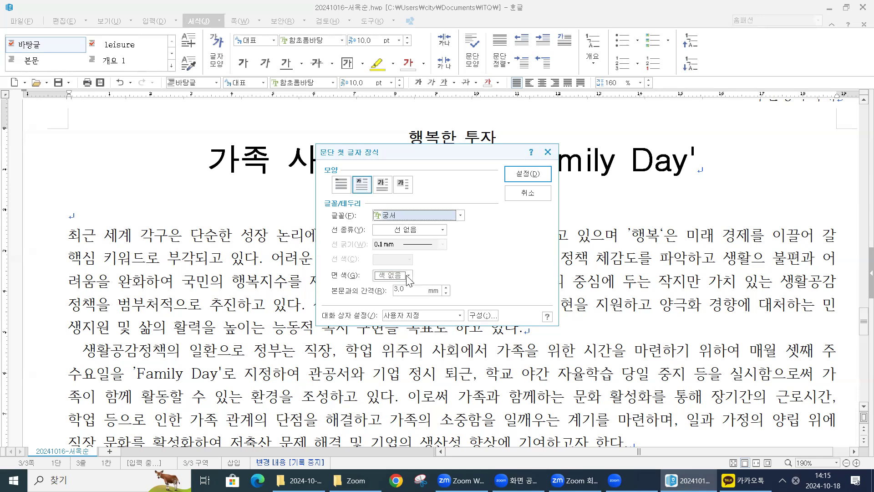
click(407, 276)
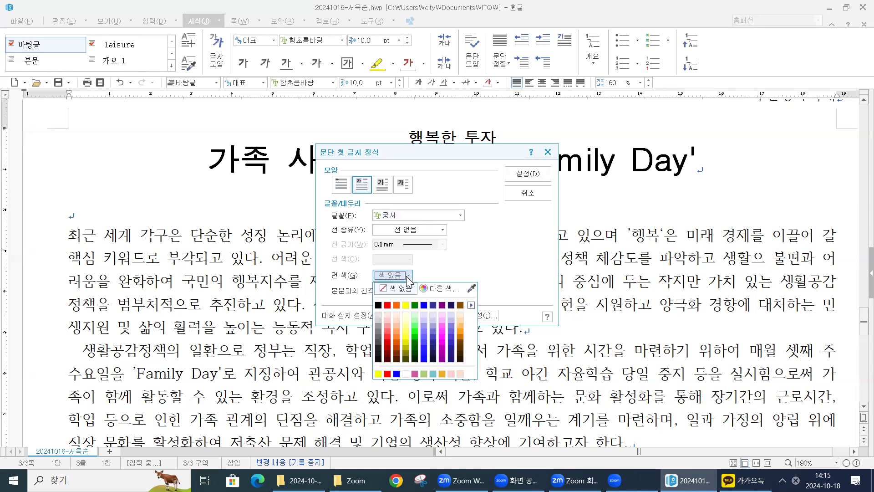
click(471, 304)
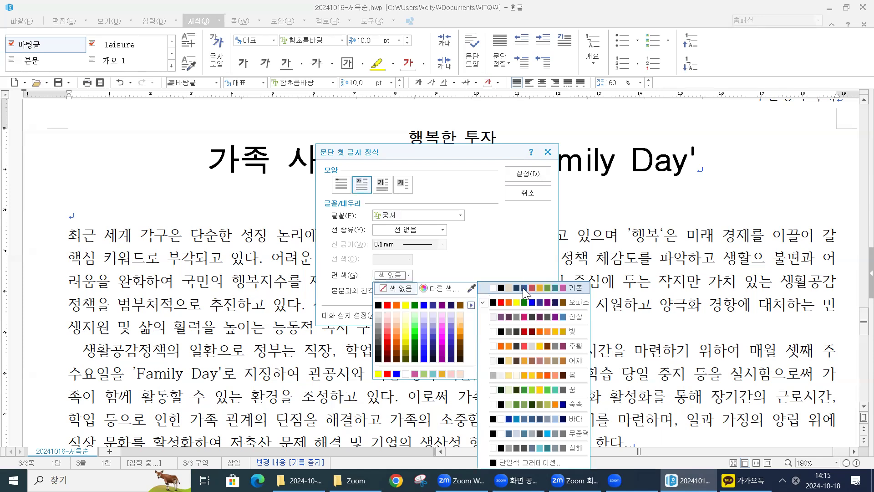
click(500, 288)
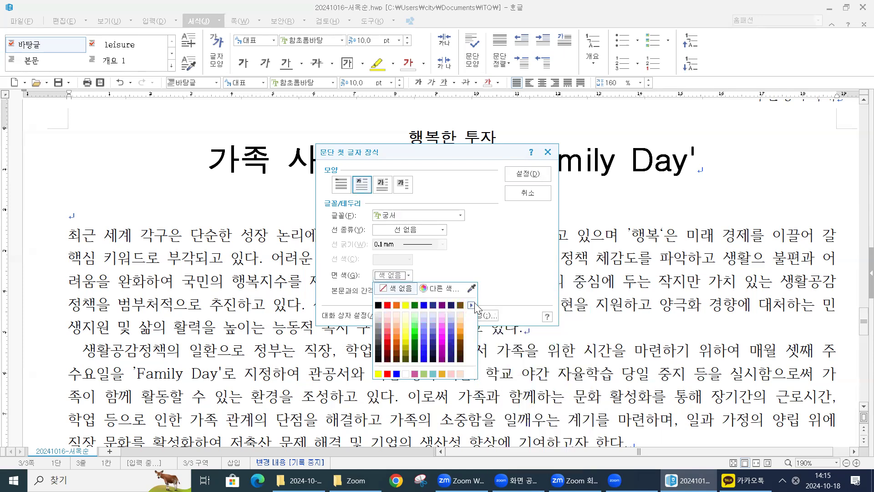
click(472, 305)
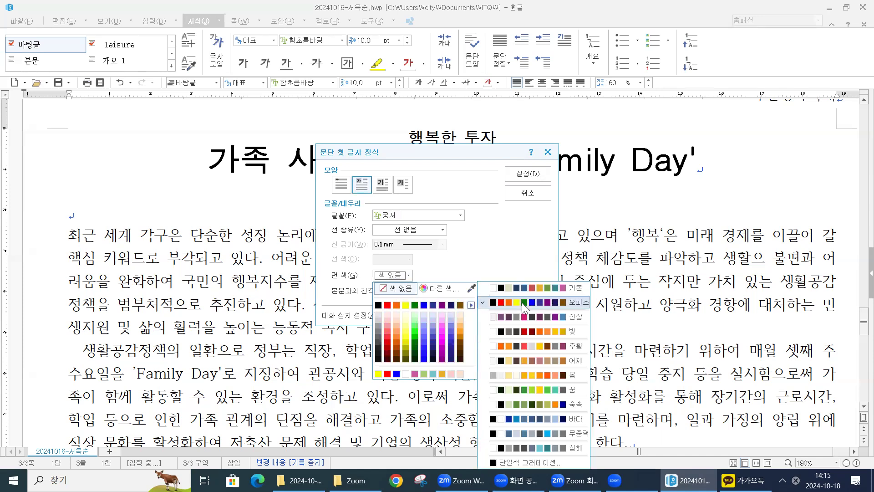
click(521, 302)
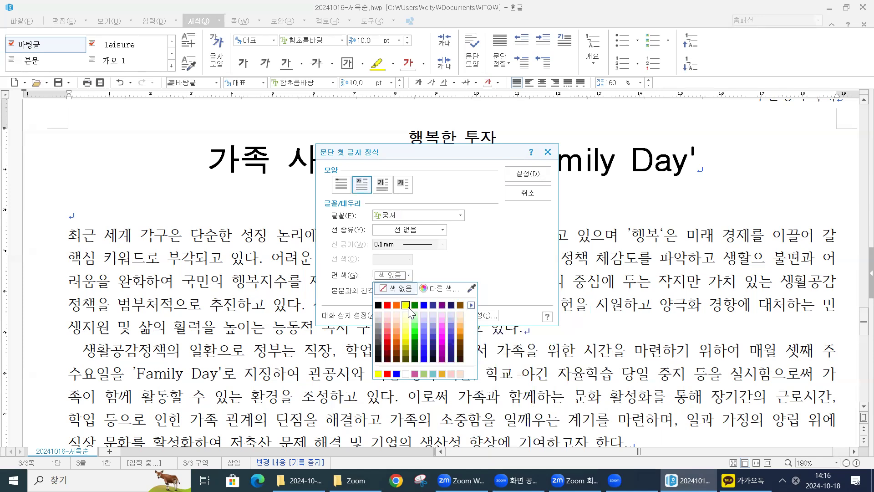
click(405, 305)
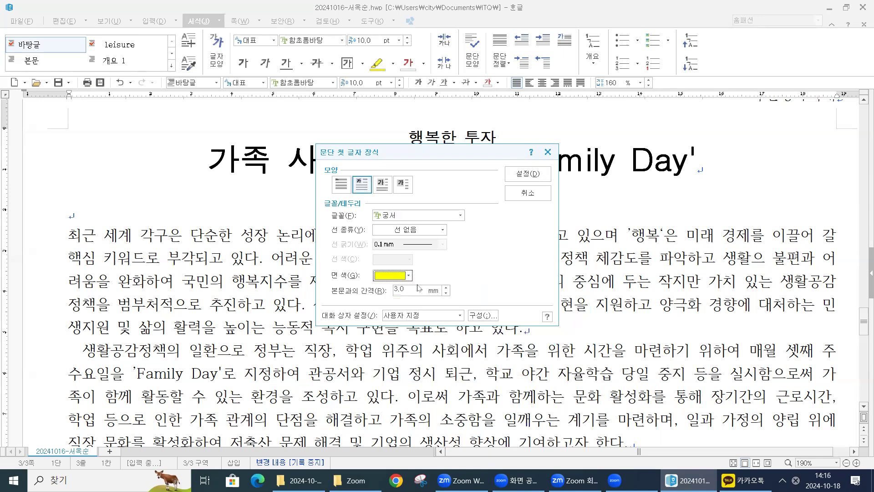
click(524, 177)
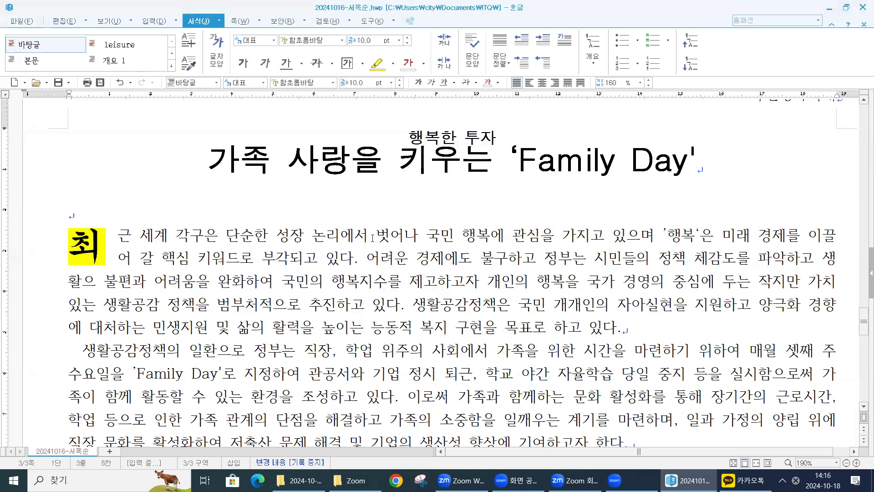
click(75, 257)
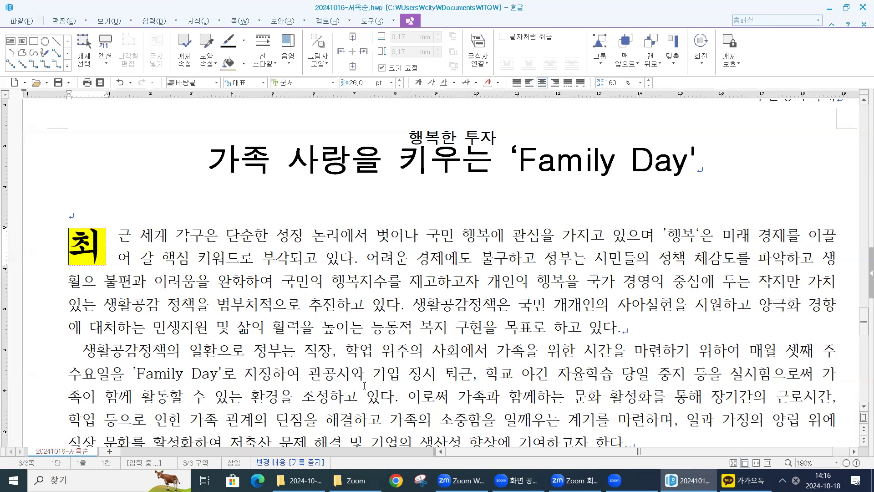
mouse_move(355, 480)
click(446, 329)
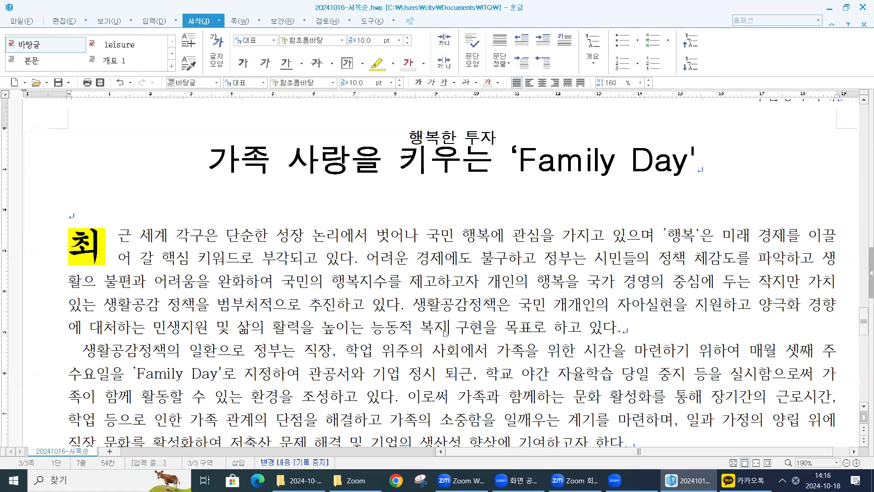
- Convert the word 복지 in the last line of the first body paragraph to Hanja 福祉, using the 한글(漢字) input format
key(F9)
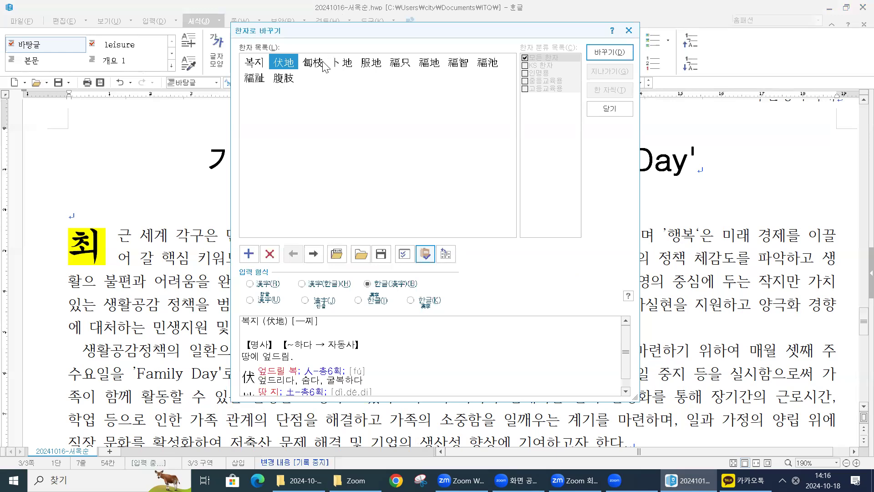
click(436, 68)
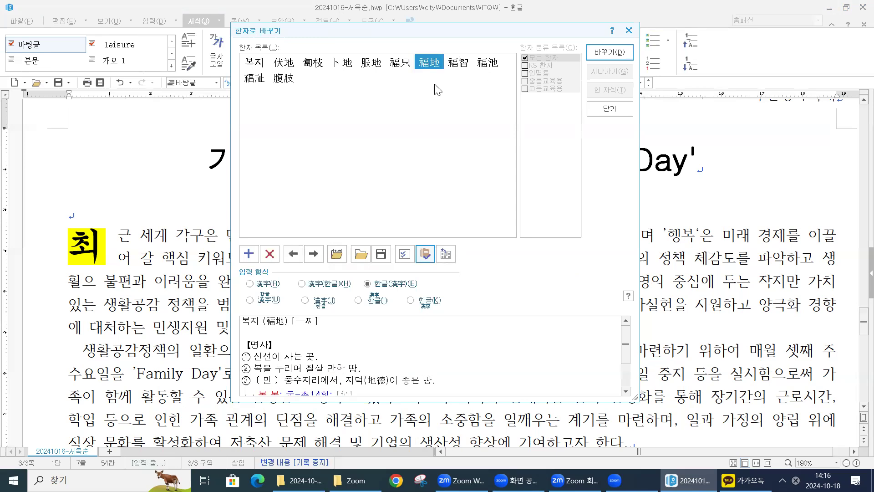
click(255, 80)
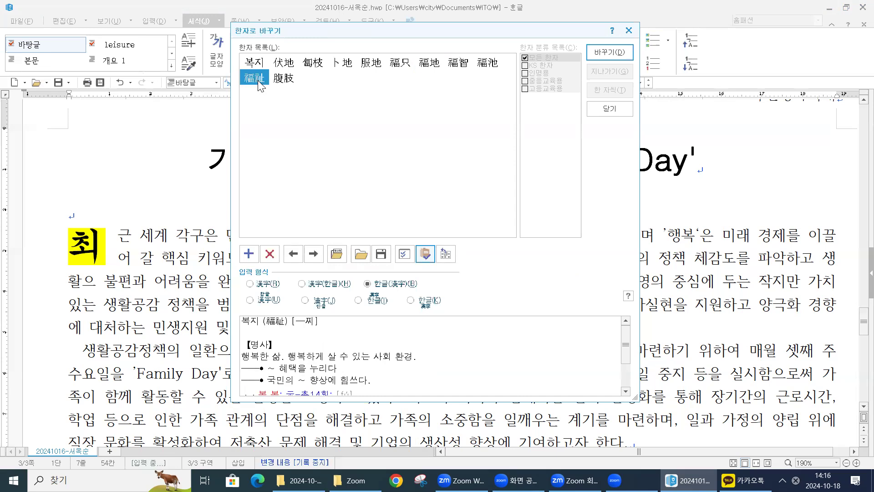
mouse_move(252, 77)
click(368, 286)
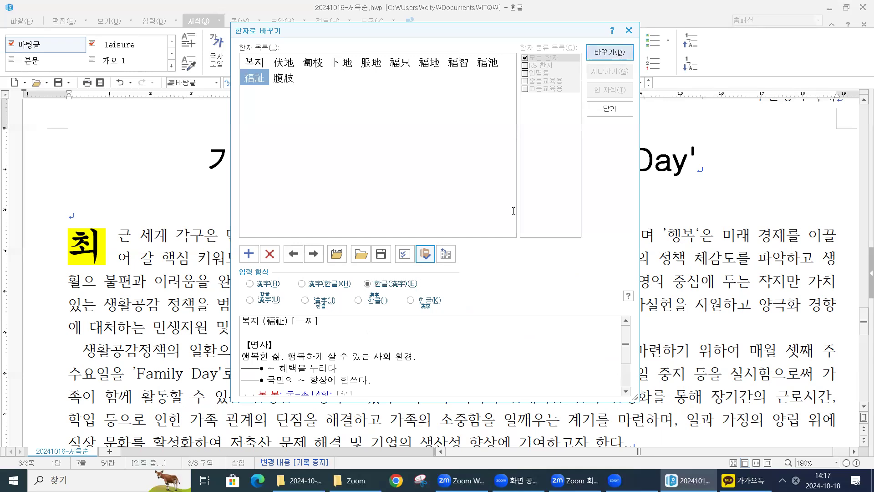
click(610, 53)
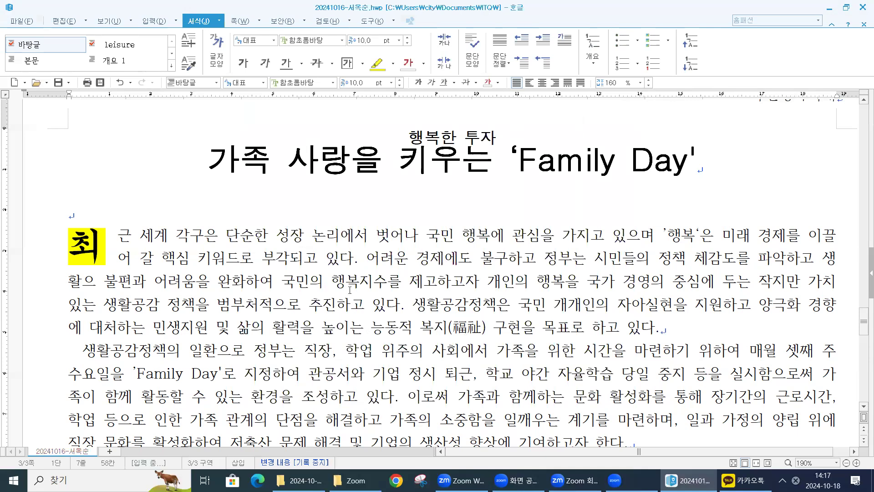
- Convert the word 양립 near the end of the second body paragraph to 양립(兩立) with the Hanja conversion
scroll(435, 322, down, 3)
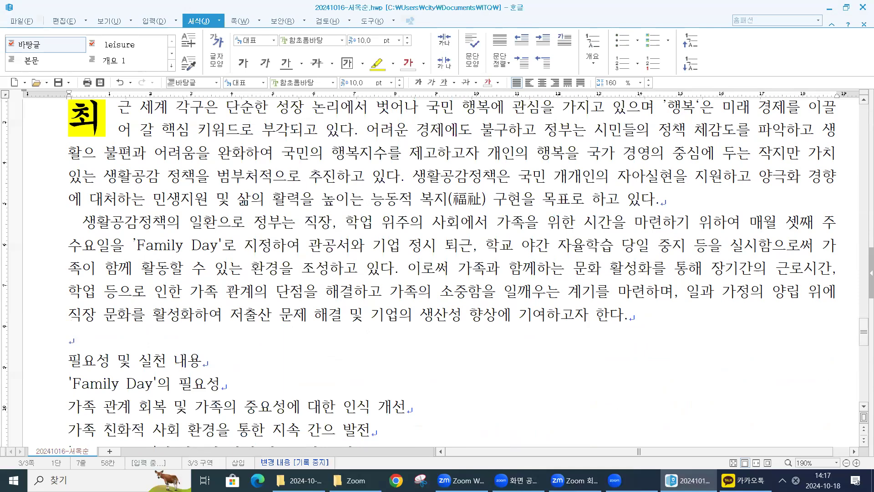
click(798, 296)
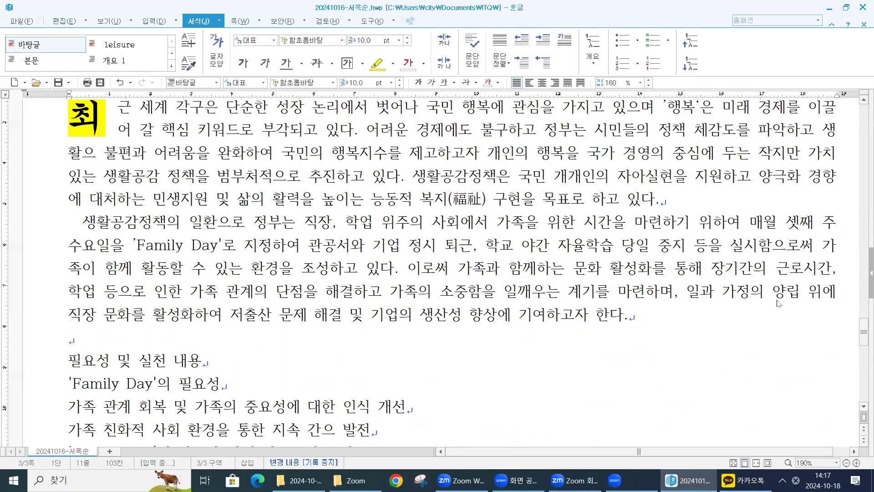
key(F9)
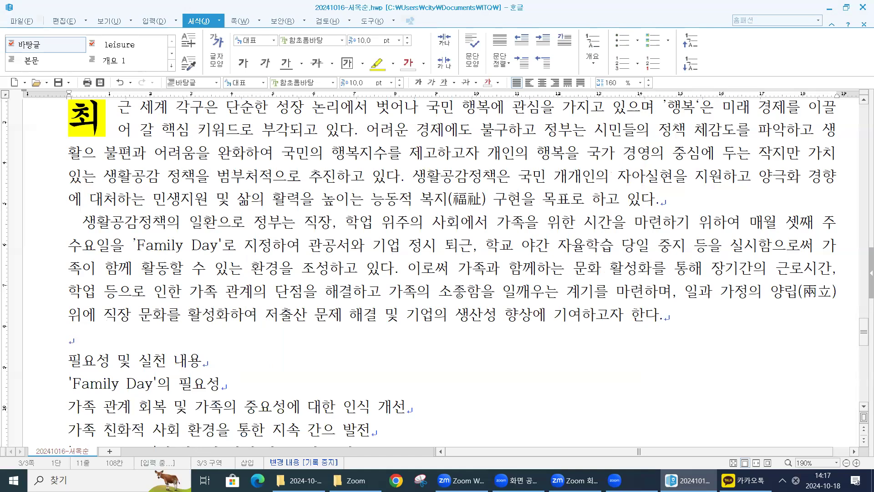
- Insert a footnote directly after 'Family Day' in the second body paragraph
scroll(458, 293, up, 2)
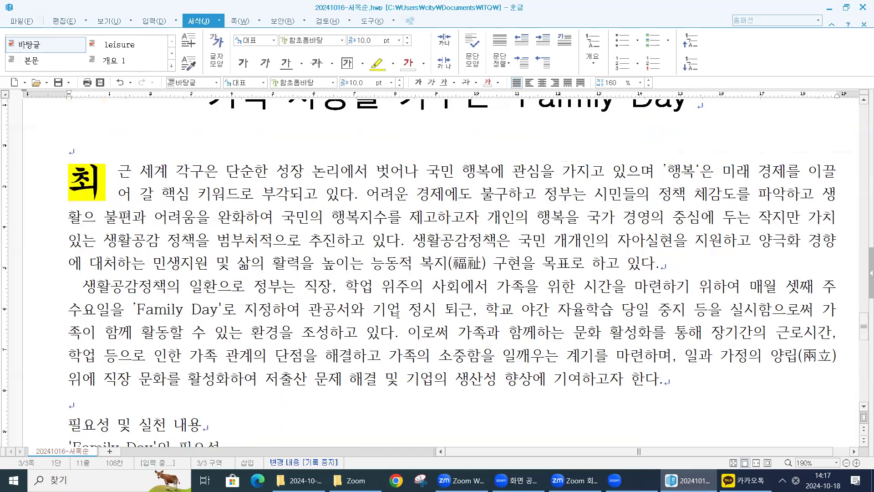
scroll(398, 314, down, 2)
scroll(408, 301, up, 4)
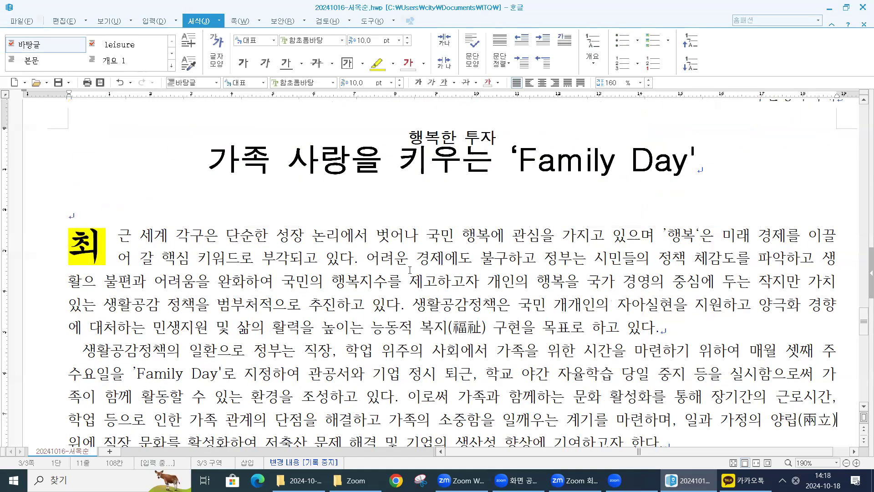
scroll(409, 264, down, 2)
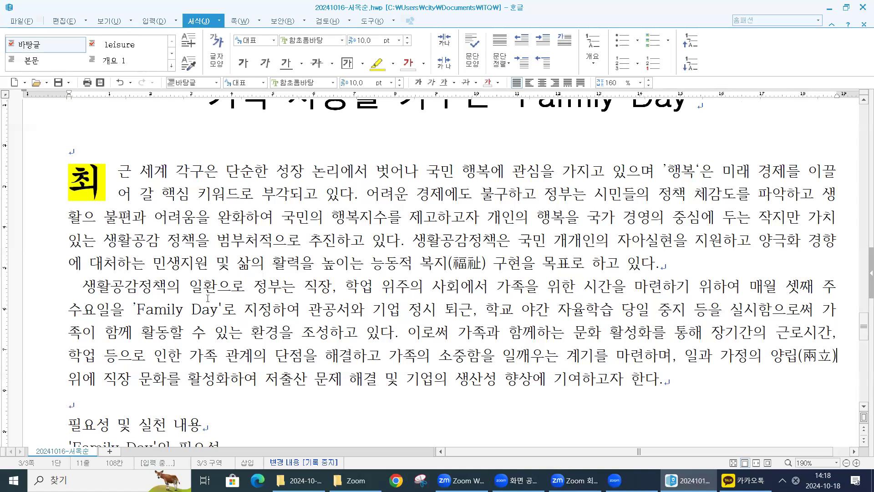
click(221, 308)
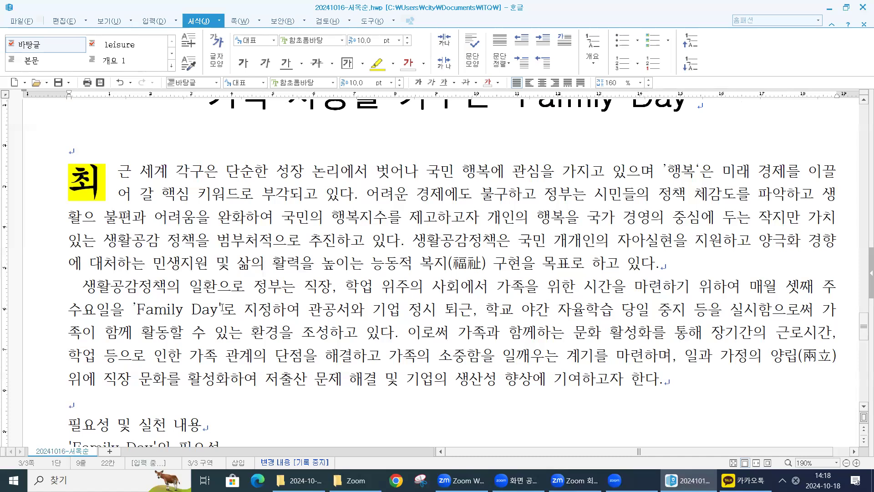
scroll(227, 248, down, 1)
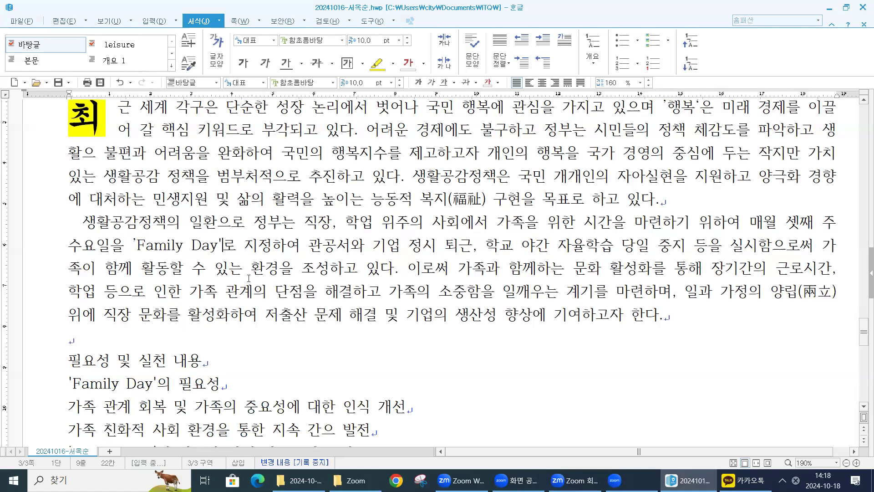
click(146, 21)
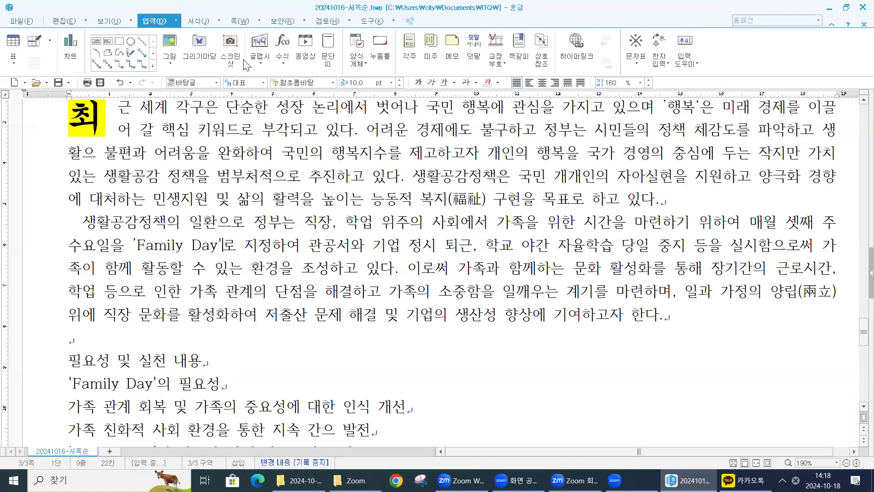
click(410, 53)
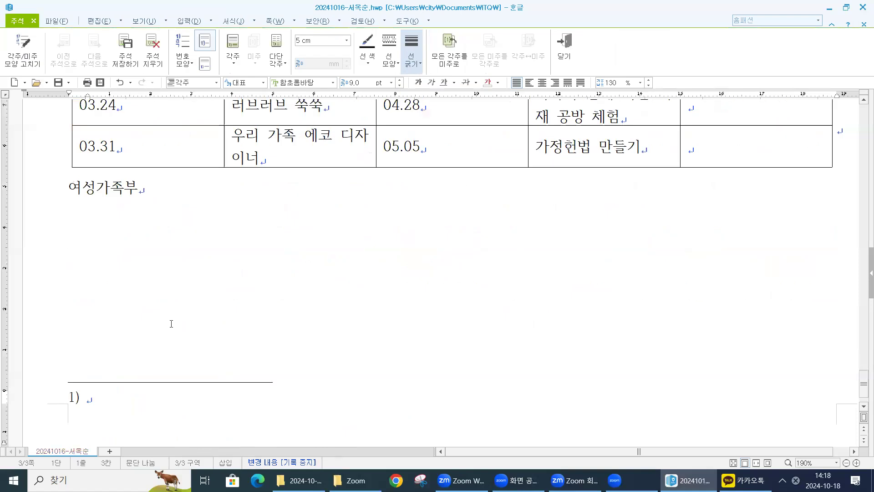
- Change the footnote number style to the circled consonants ㉠,㉡,㉢
scroll(134, 369, down, 1)
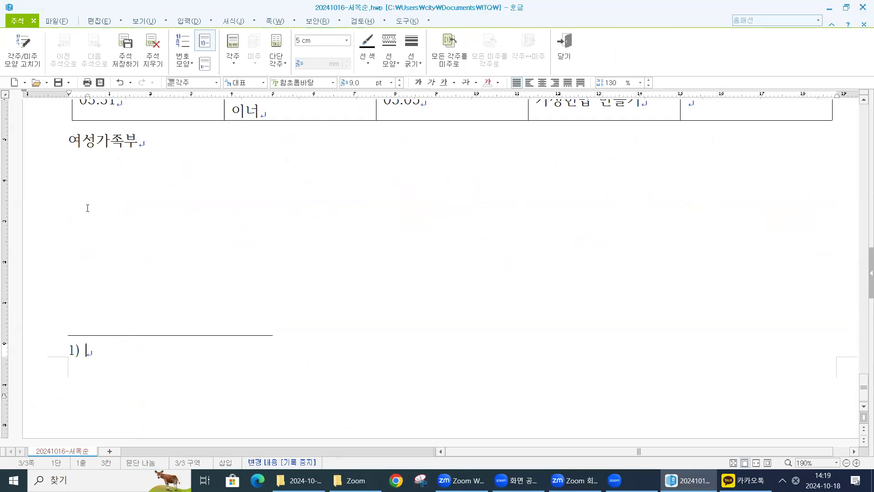
click(181, 64)
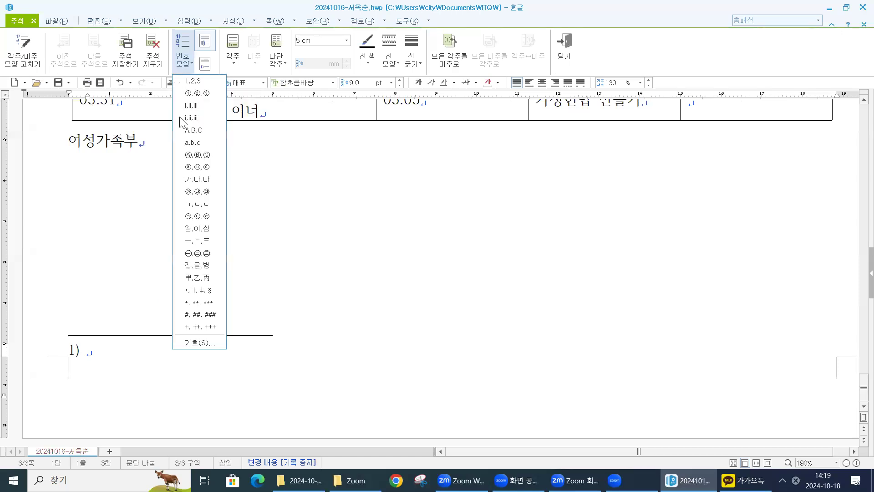
click(201, 216)
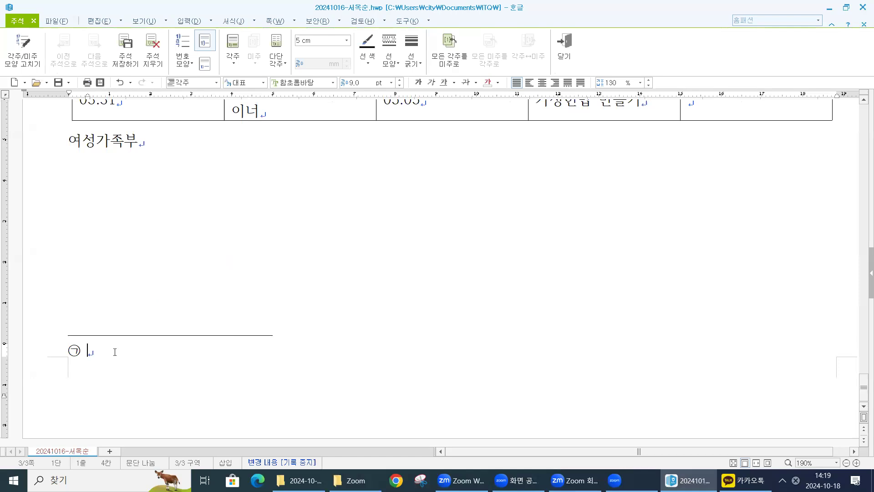
- Enter the footnote text "여성가족부는 매주 셋째 주 수요일 6시 정시에 퇴근하는 '가정의 날'을 실시하고 있음"
text(여성갖)
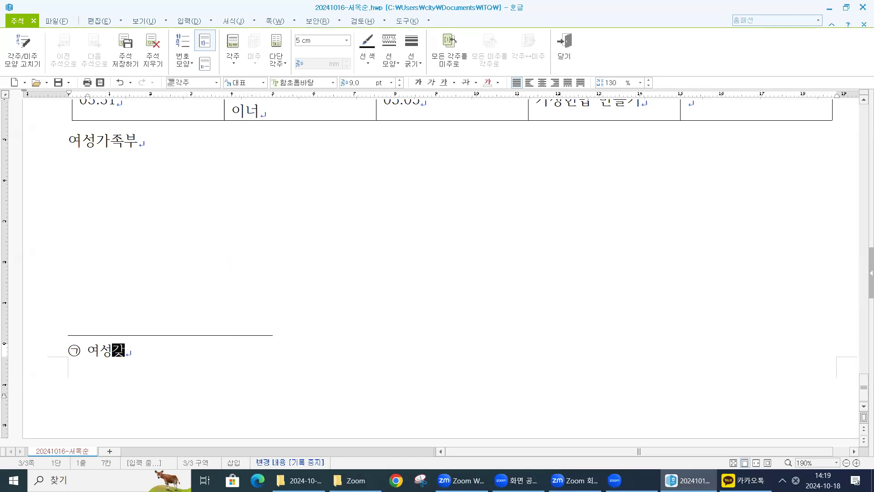
text(족부는 매주 셌)
key(BackSpace)
text(ㅅ째)
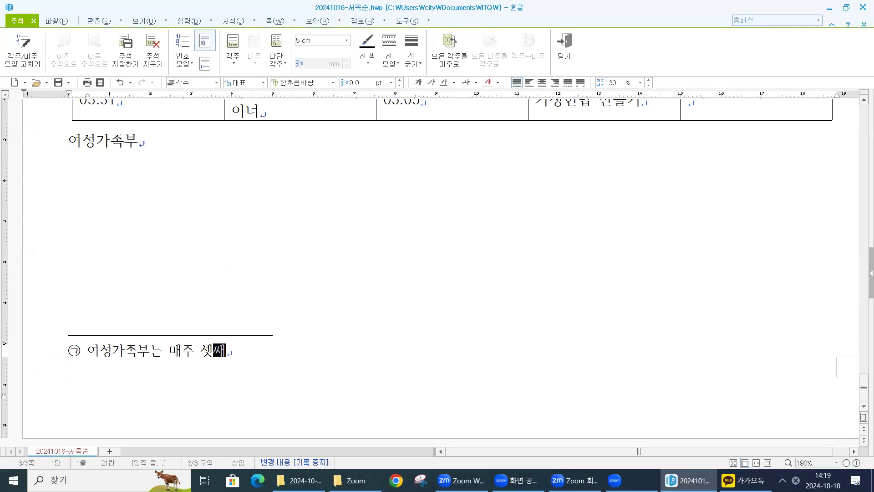
text( 주 수요이)
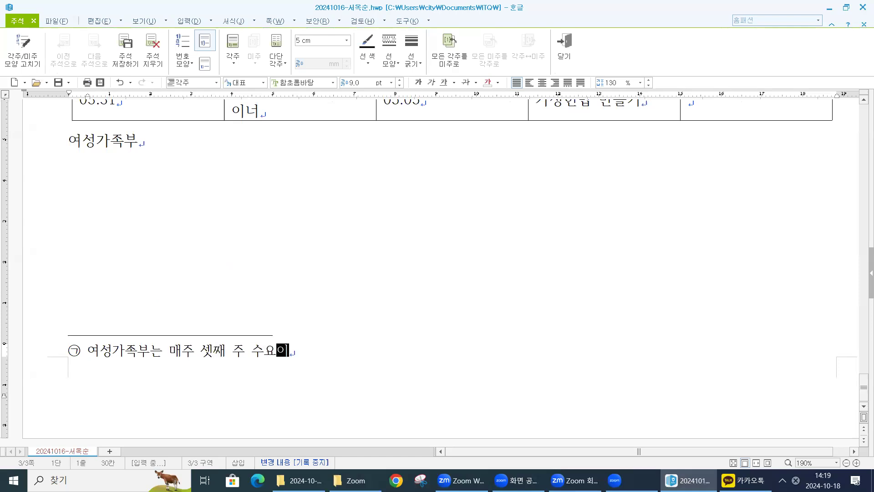
text(ㄹ 6)
text(시 정싱)
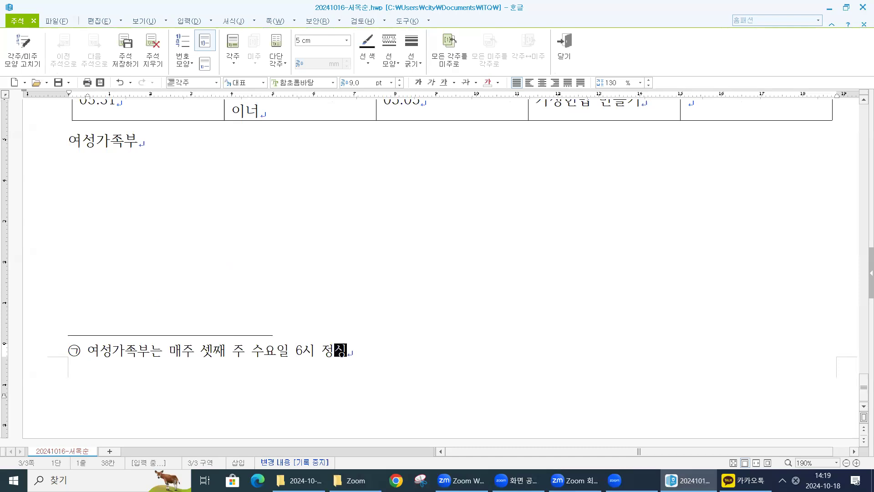
text(ㅔ 퇴근)
text(하는 )
text(')
text(가정의 날)
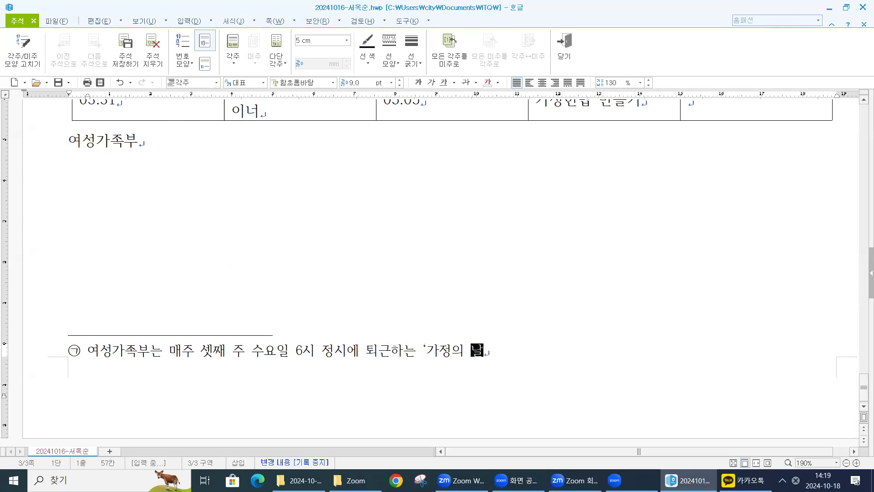
text(')
key(BackSpace)
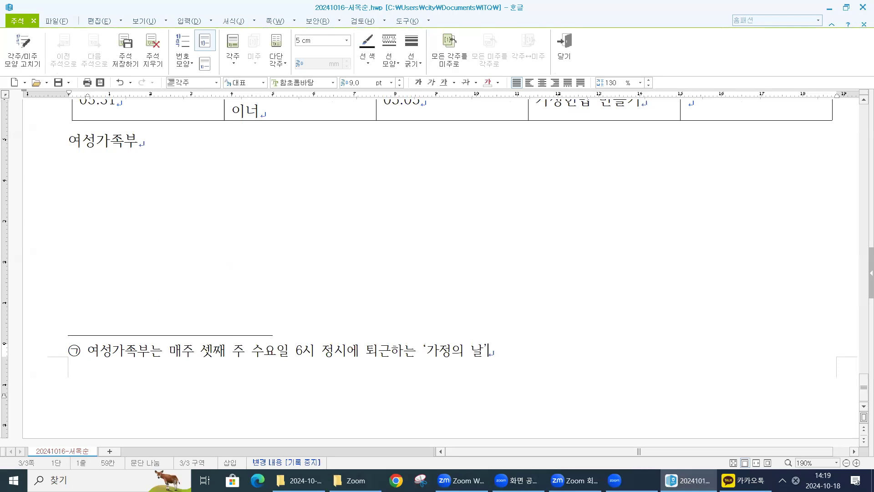
text(을 싨)
text(시하고 )
text(있음)
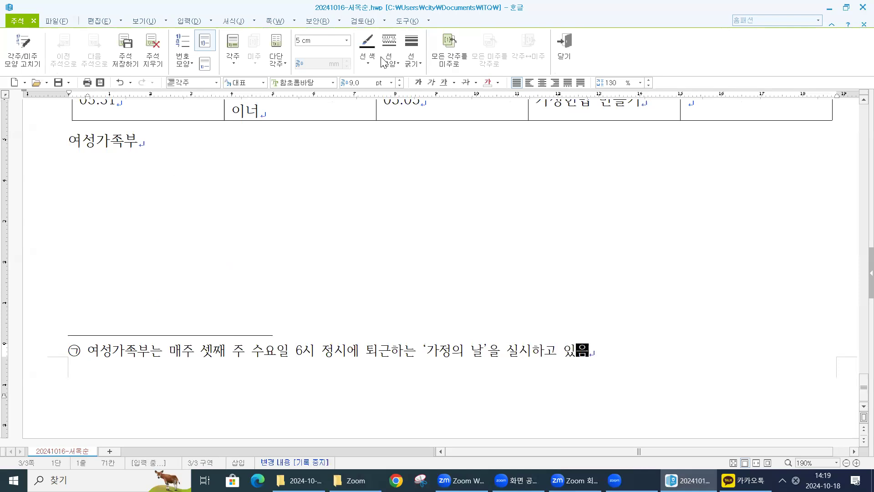